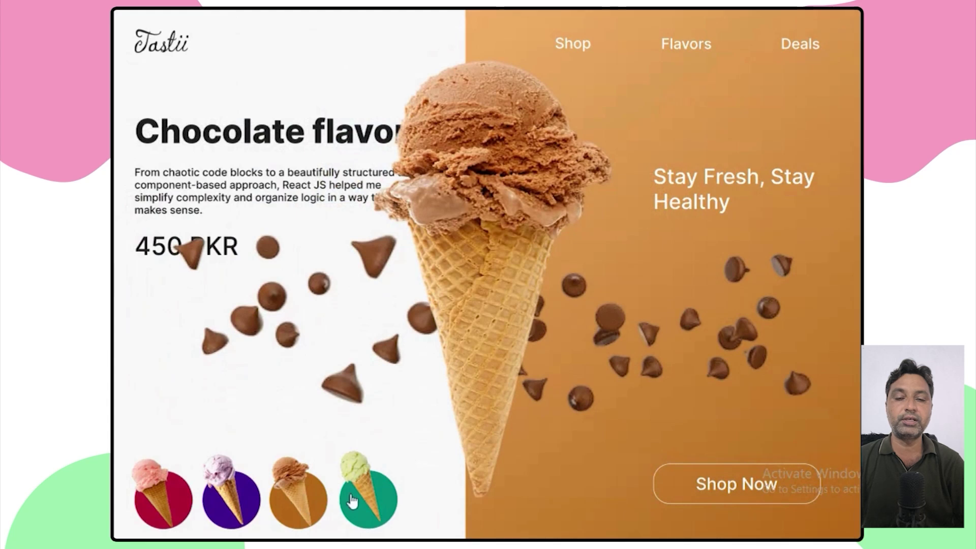
Preview the ice cream page's flavor switching with the pistachio, chocolate and purple-background cones
click(372, 492)
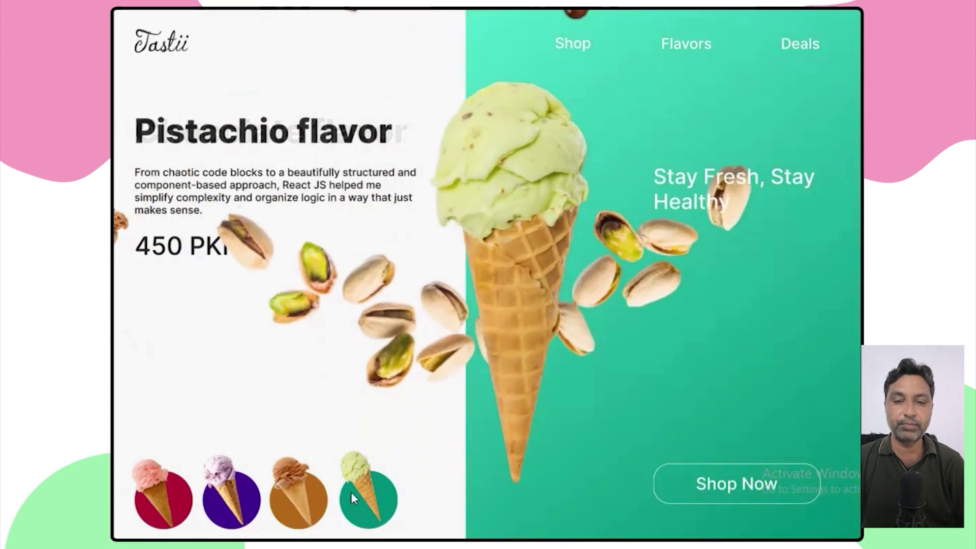
click(281, 511)
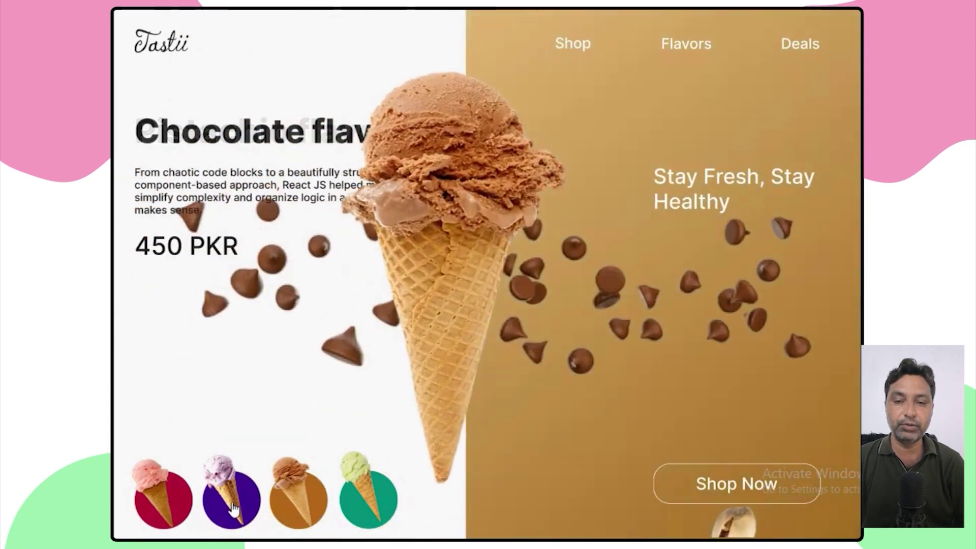
click(232, 508)
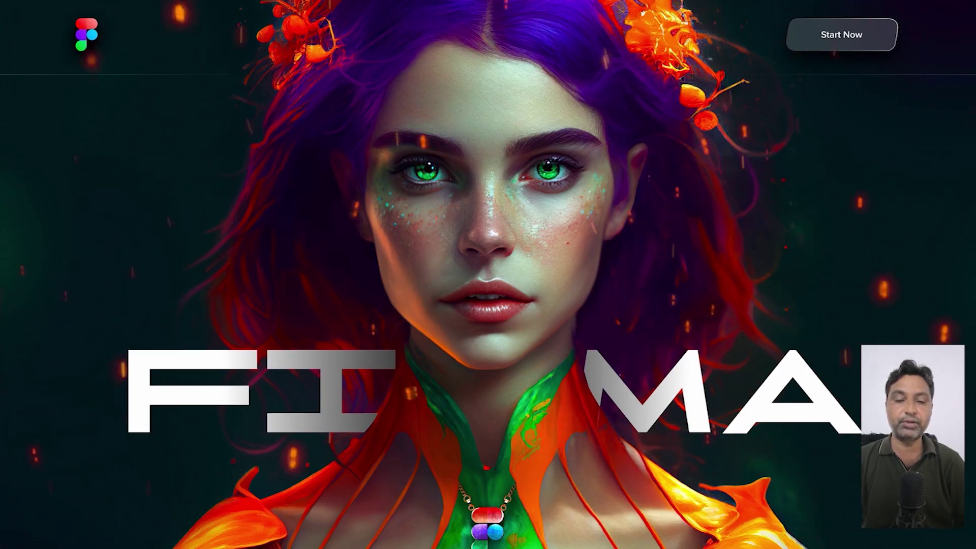
View the Figma-themed landing page from its hero image to the "Nothing great is made alone" section and back
scroll(488, 274, down, 11)
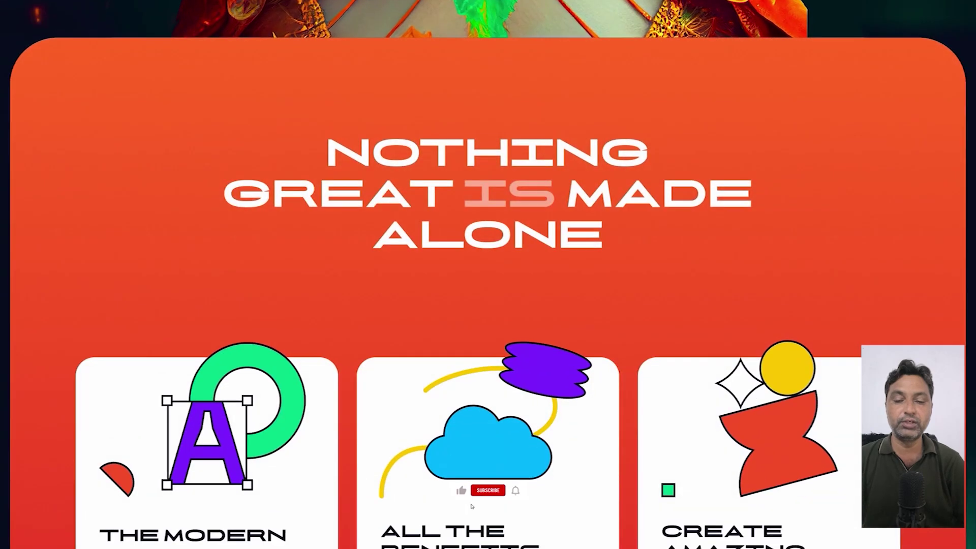
scroll(488, 274, up, 10)
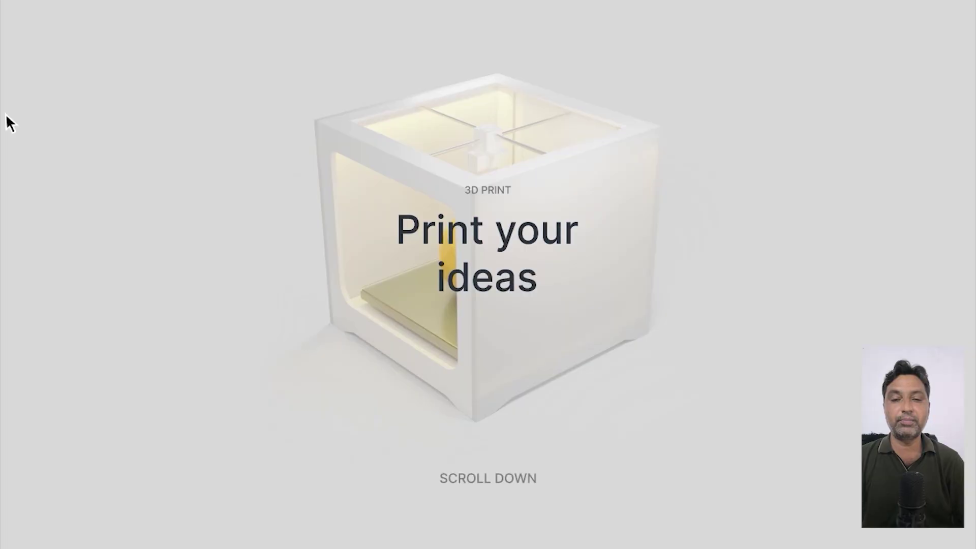
Examine the 3D print page through to its shop section, previewing the High and Low quality levels
scroll(9, 123, down, 10)
scroll(9, 123, down, 5)
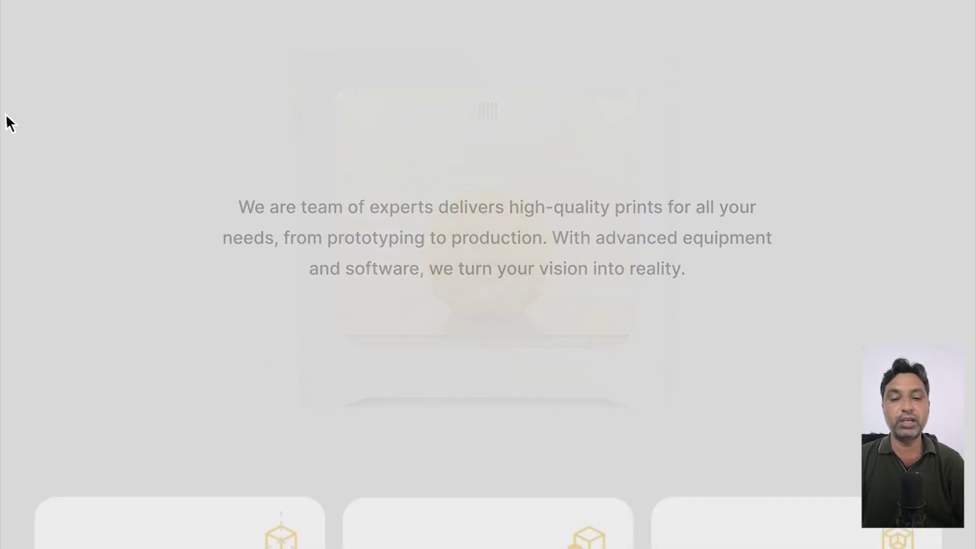
scroll(102, 305, down, 5)
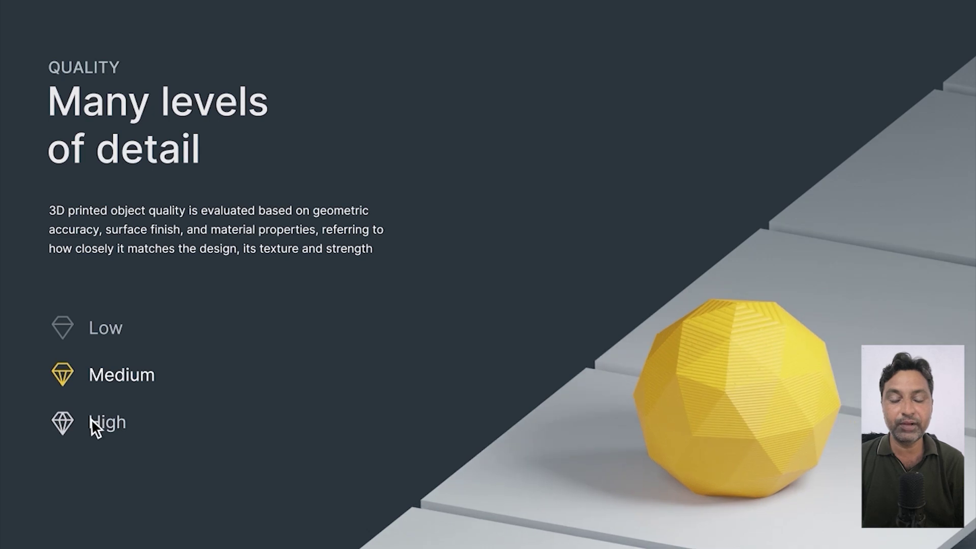
click(91, 421)
click(96, 325)
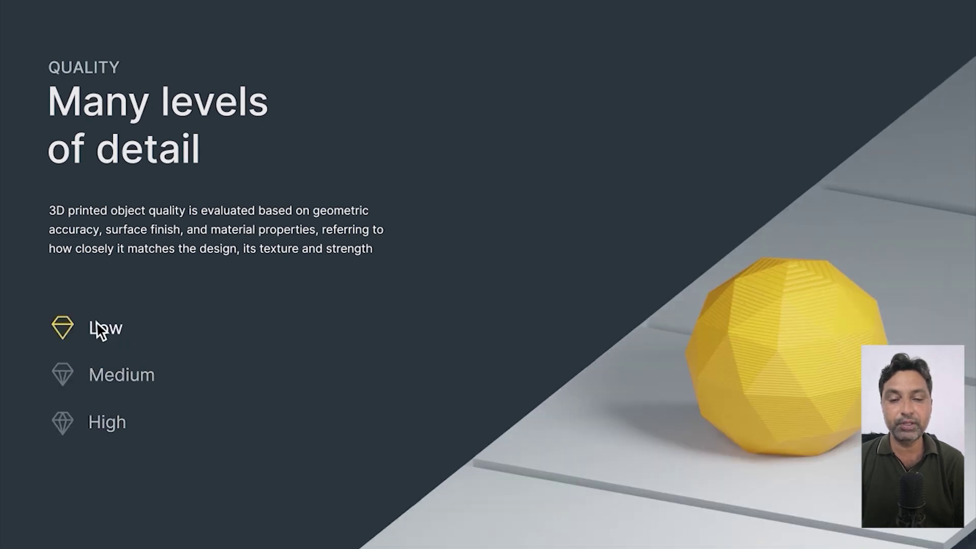
scroll(5, 235, down, 2)
scroll(5, 235, down, 5)
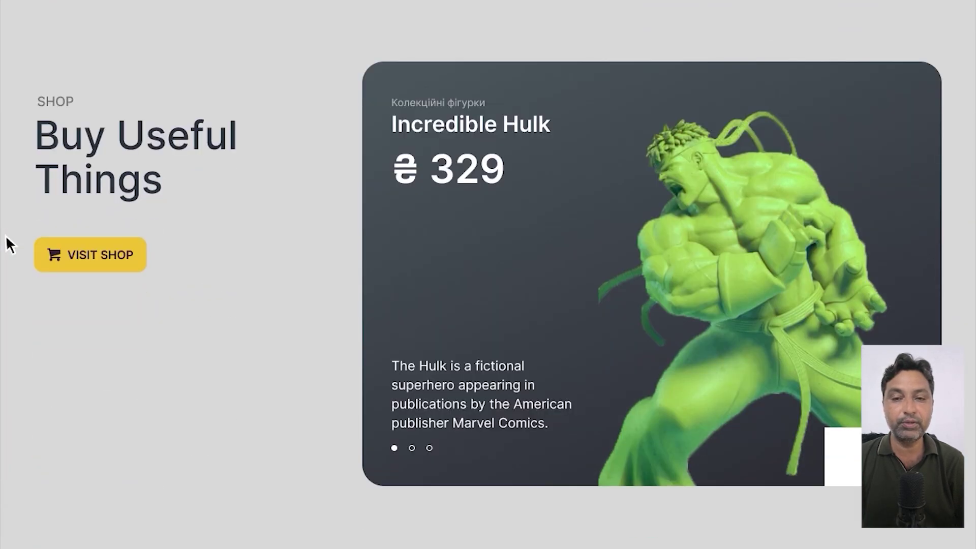
scroll(5, 235, down, 8)
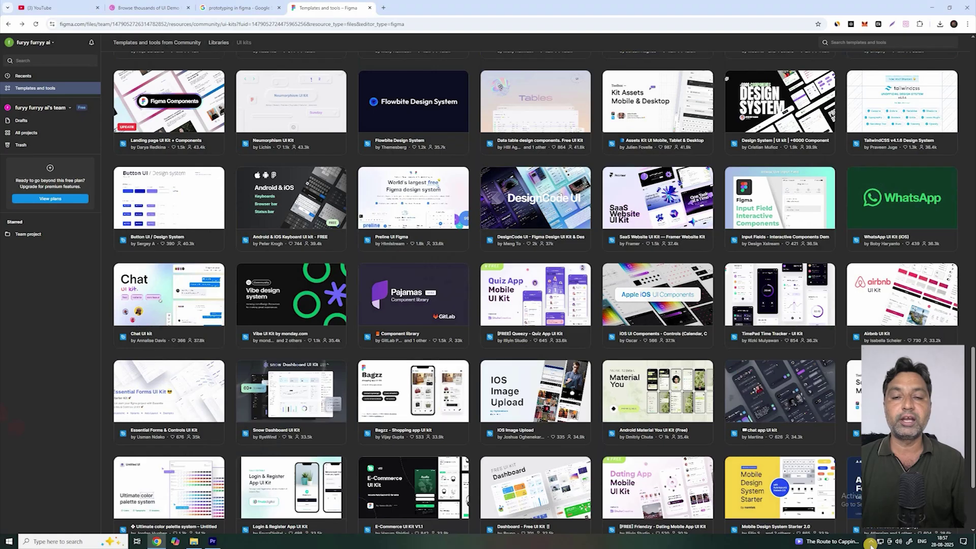
Review the details and preview of the "Design System | UI kit | +6000 Components" community file, and close it
scroll(872, 544, up, 6)
scroll(872, 544, down, 2)
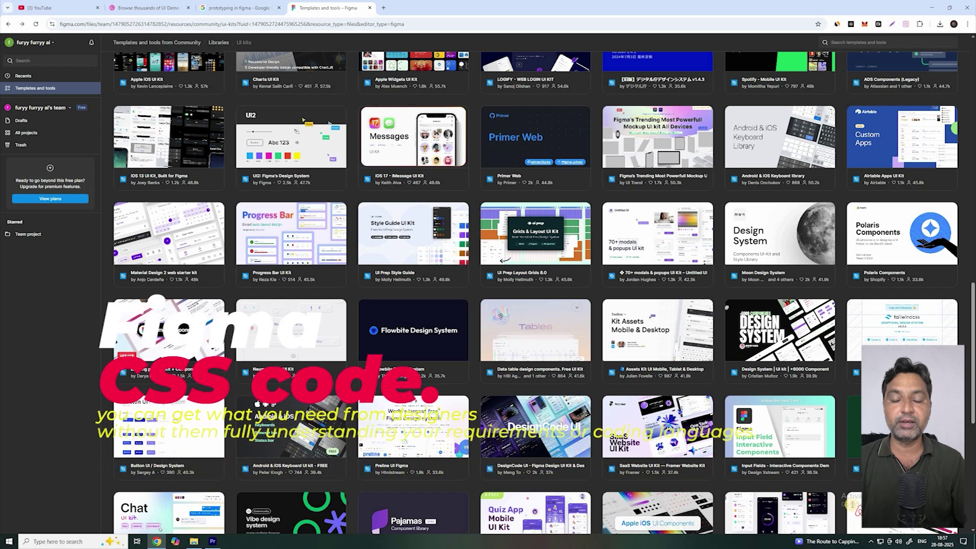
click(728, 308)
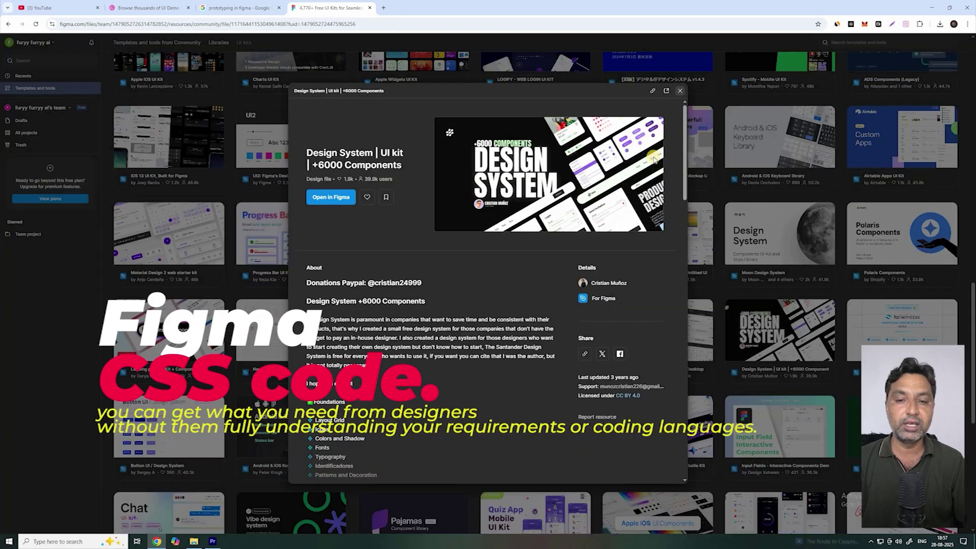
scroll(464, 261, down, 15)
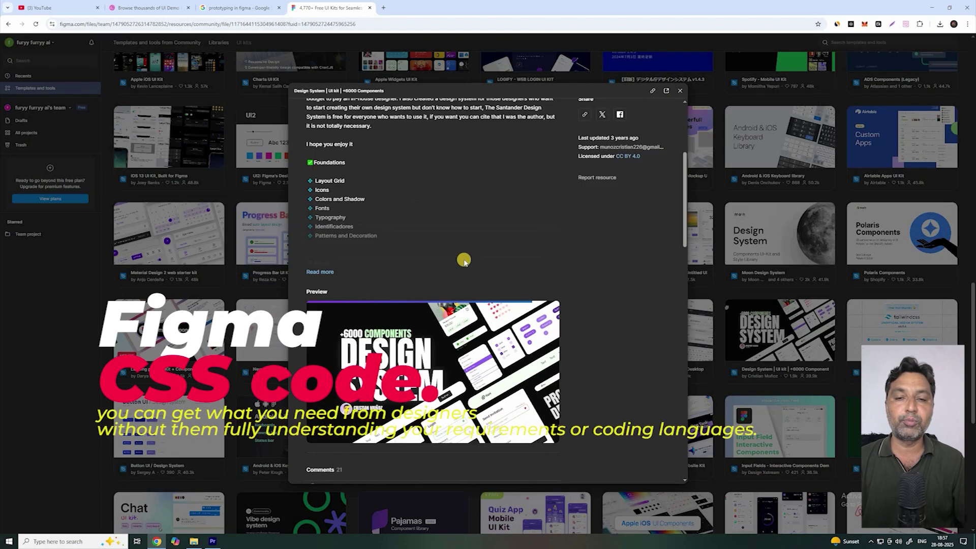
scroll(464, 261, up, 4)
scroll(464, 260, up, 8)
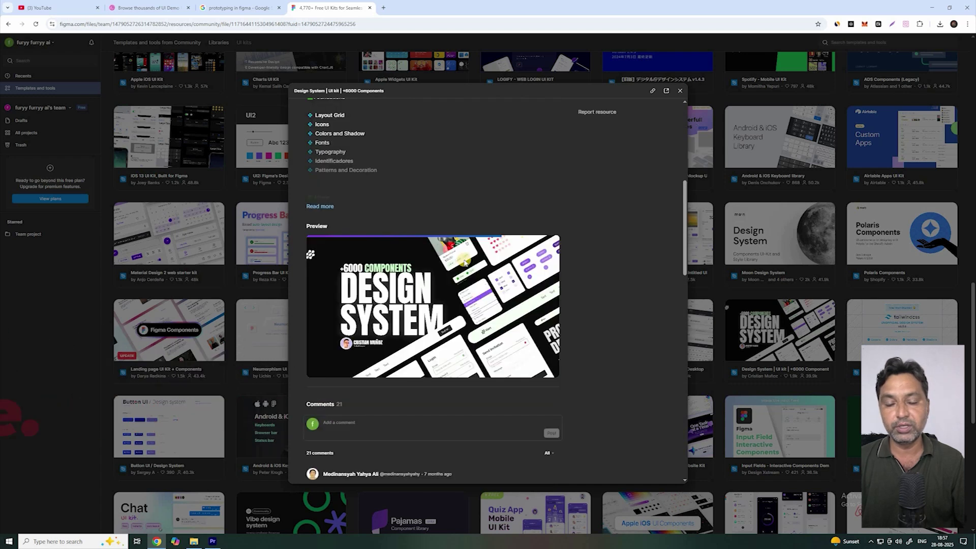
scroll(463, 261, up, 2)
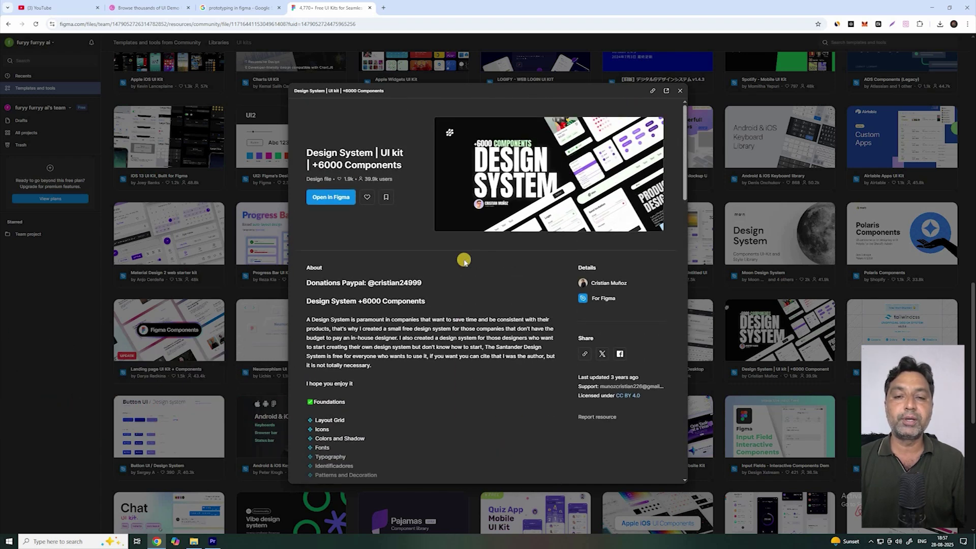
click(761, 331)
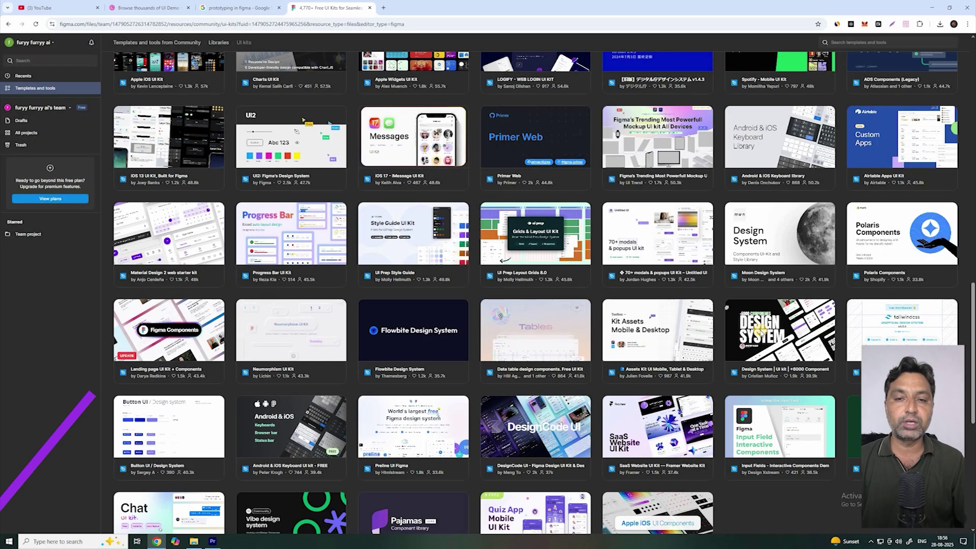
Browse the community UI kits and design systems back to the start of the collection
scroll(599, 297, up, 10)
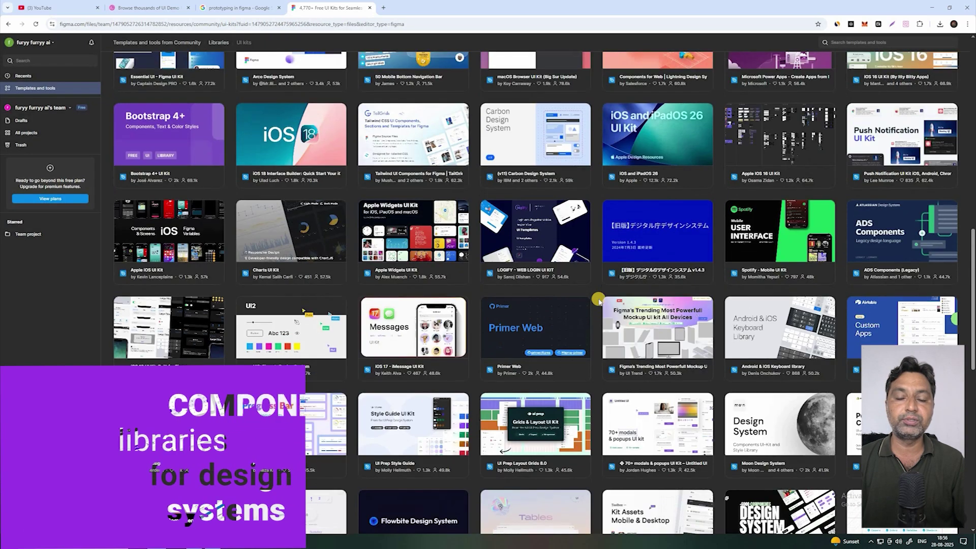
scroll(599, 301, down, 10)
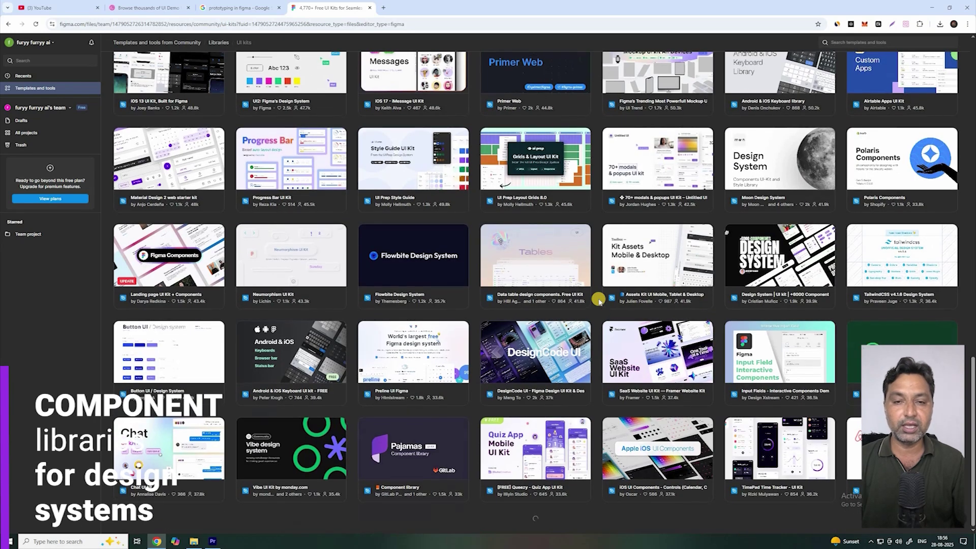
scroll(599, 301, up, 1)
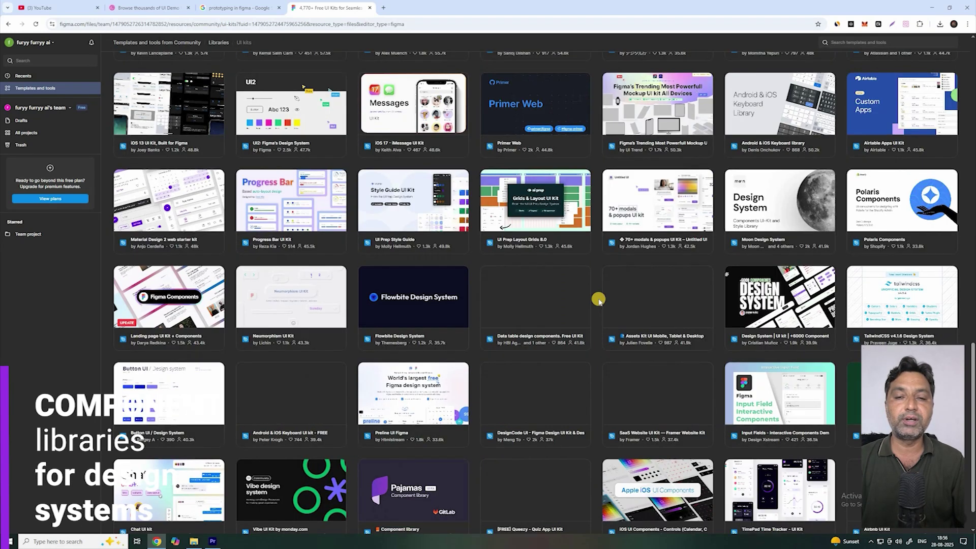
scroll(599, 300, up, 3)
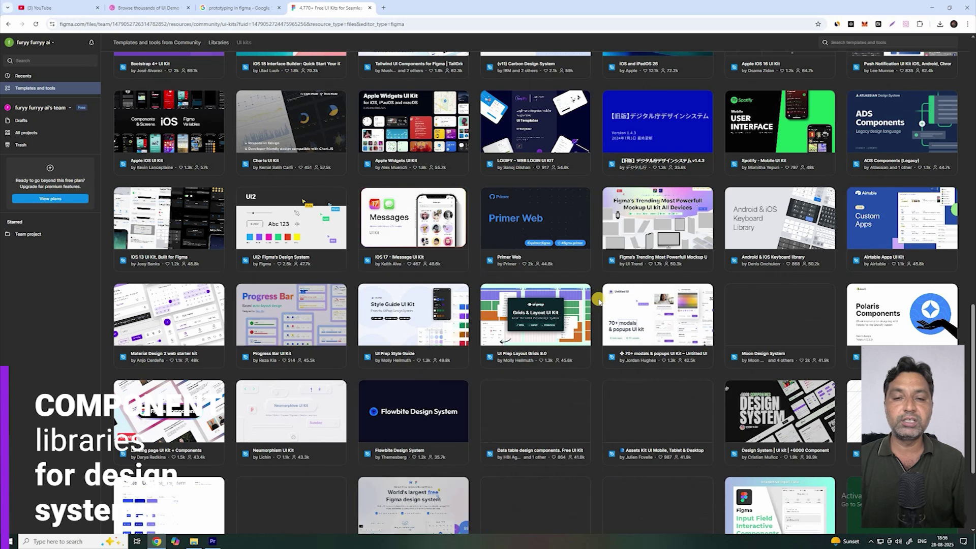
scroll(599, 300, up, 5)
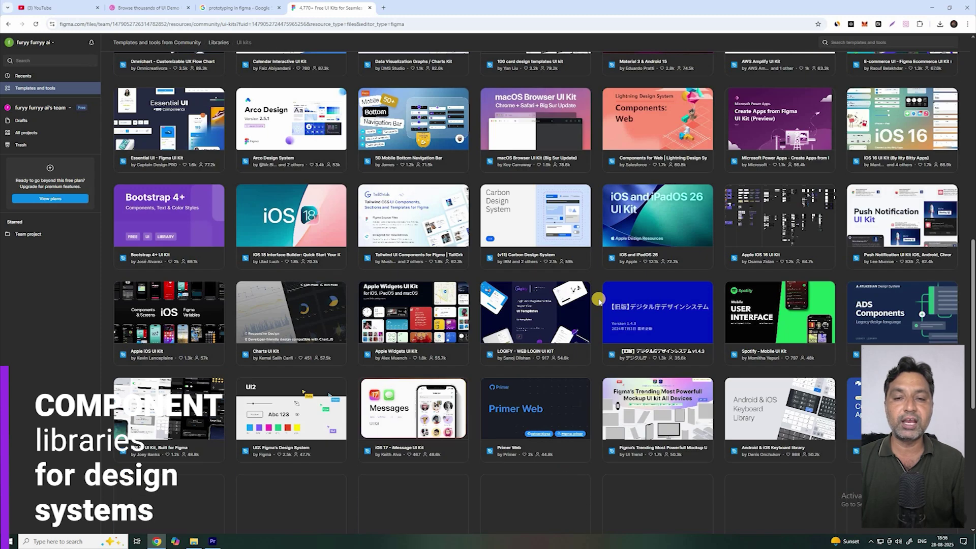
scroll(599, 301, up, 1)
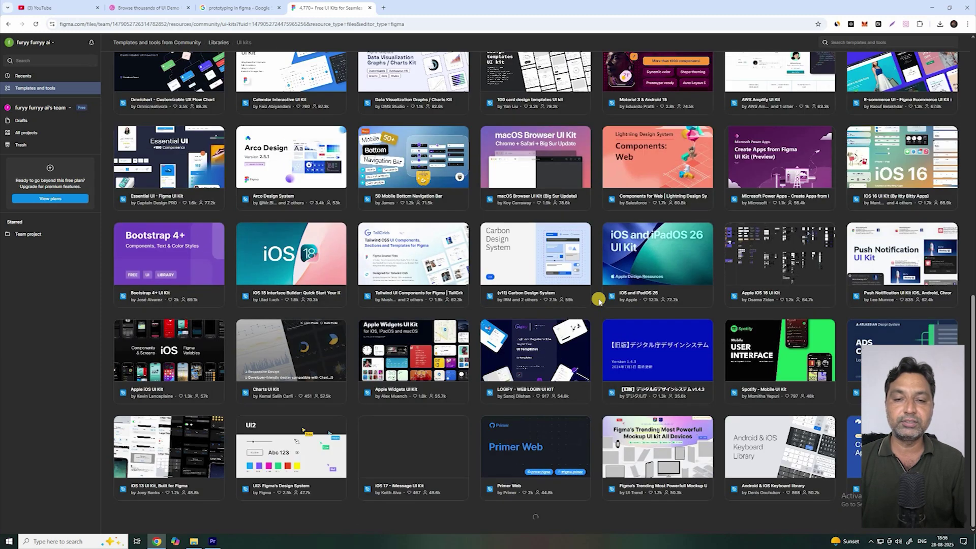
scroll(599, 300, up, 2)
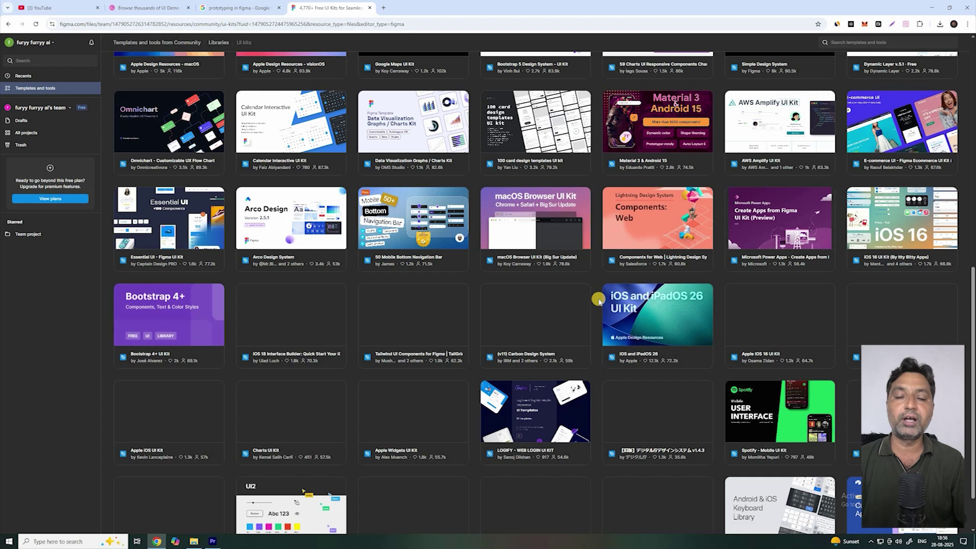
scroll(599, 301, up, 5)
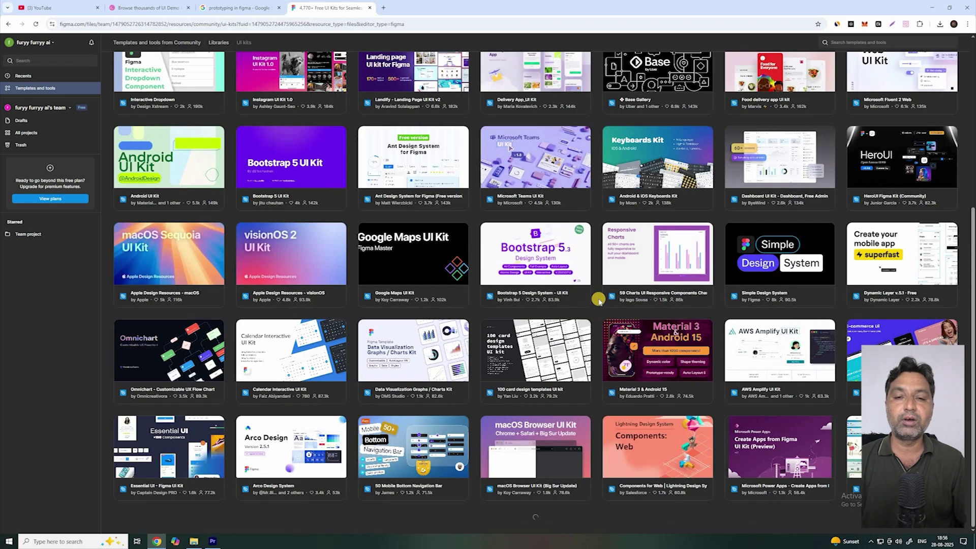
scroll(599, 301, up, 5)
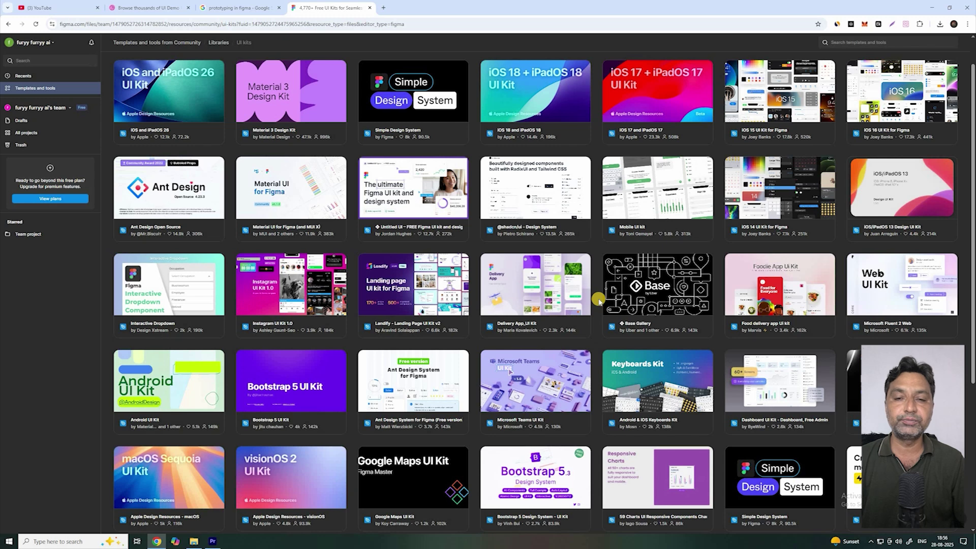
scroll(599, 300, up, 1)
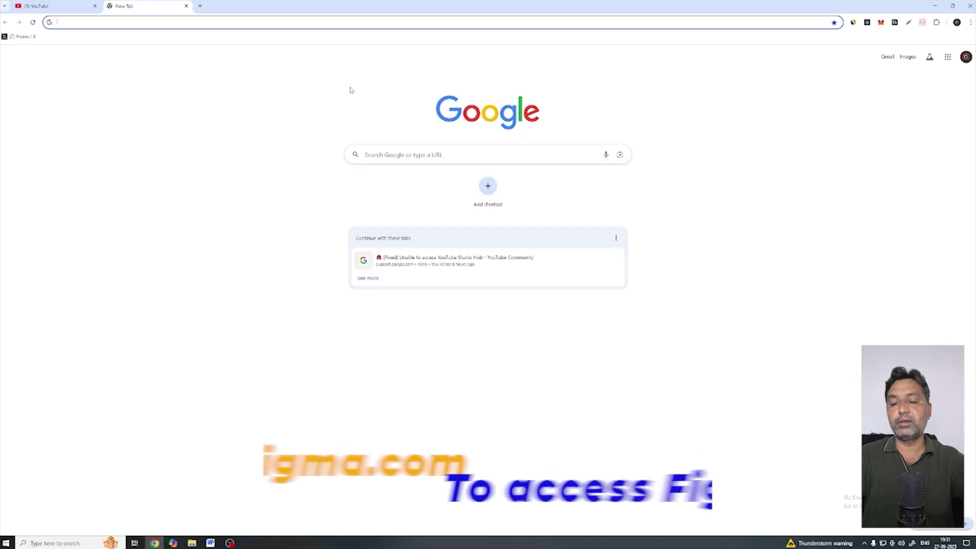
Open figma.com in the new browser tab
text(figm)
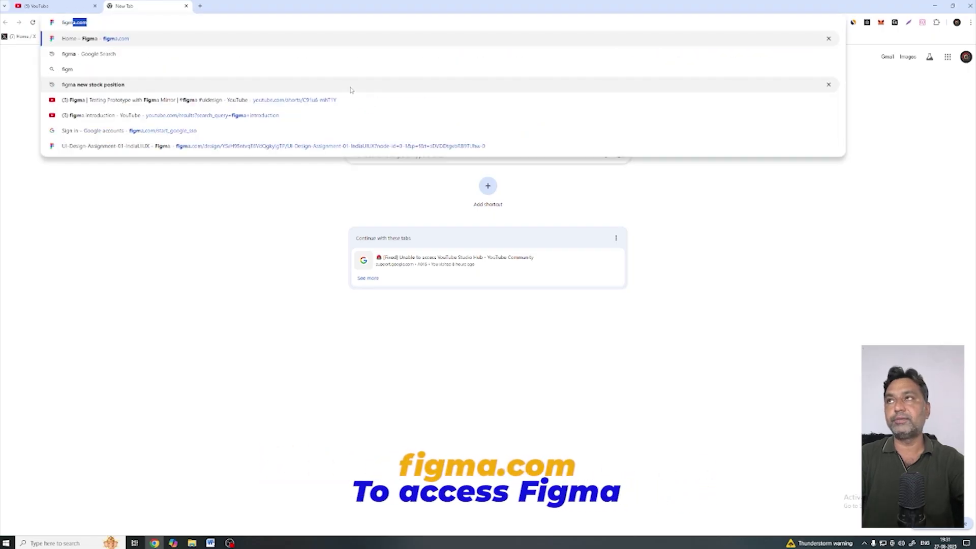
text(a)
key(Return)
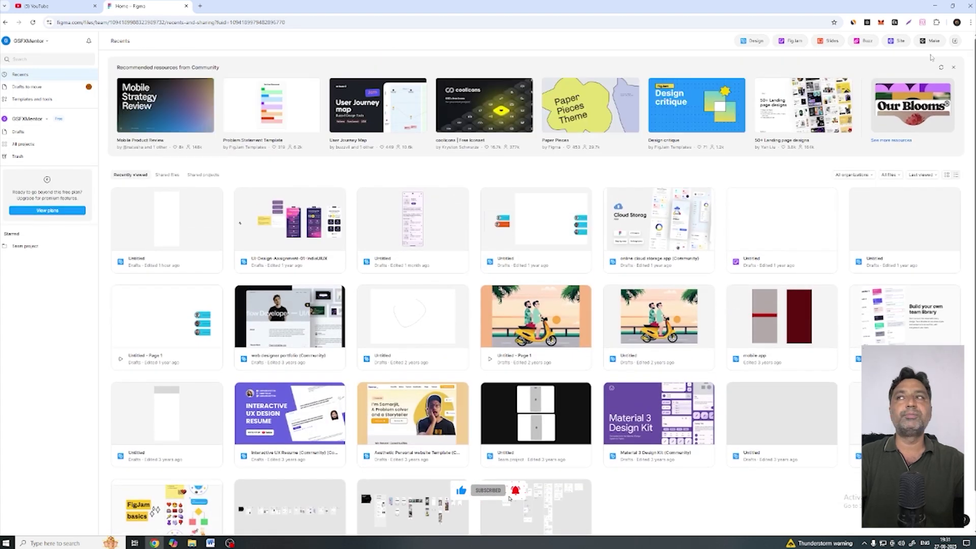
Log out of the Figma account and load the figma.com home page
click(36, 41)
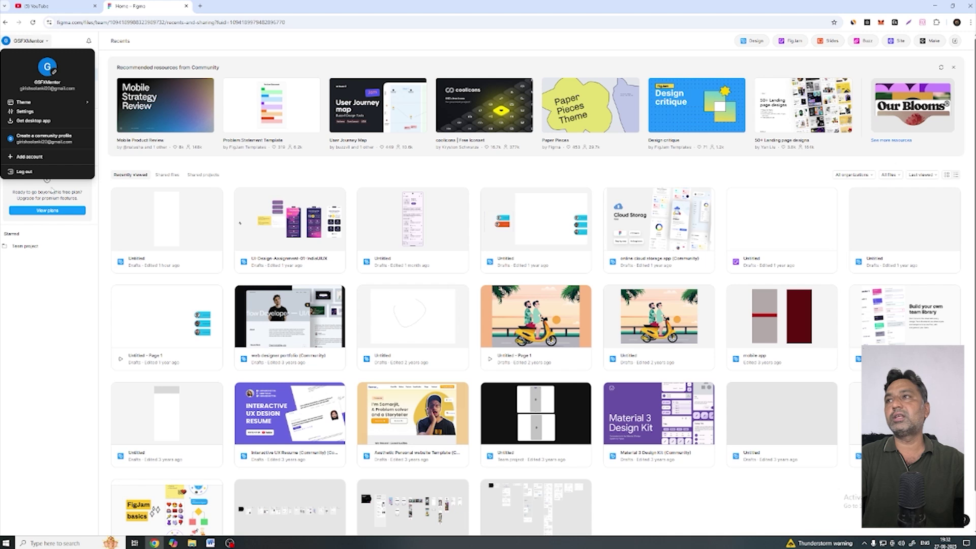
click(37, 171)
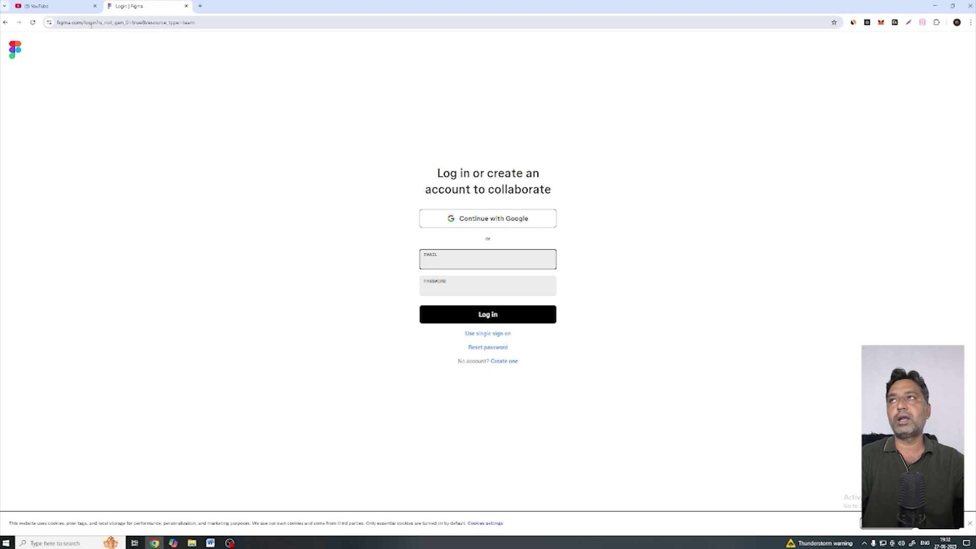
click(116, 22)
drag(116, 23, 491, 2)
key(BackSpace)
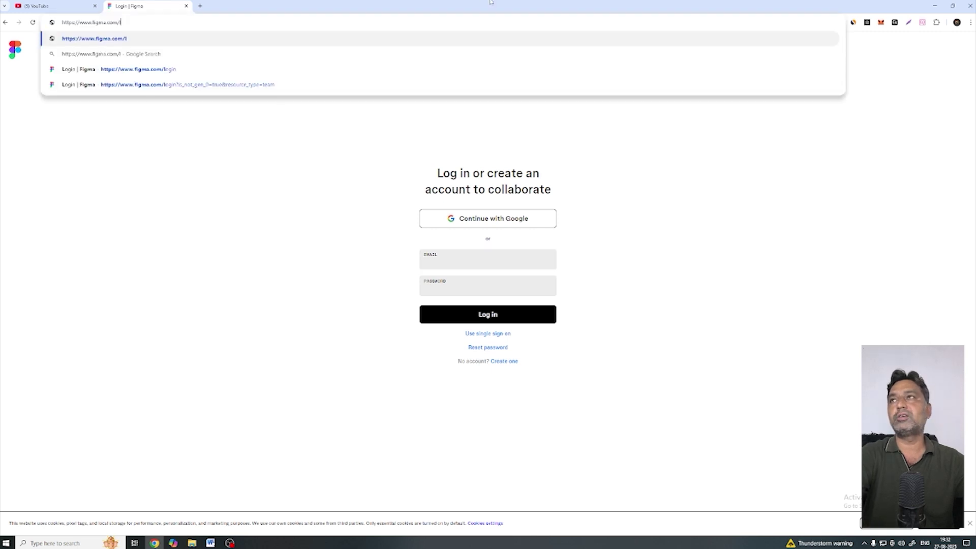
key(BackSpace)
key(Return)
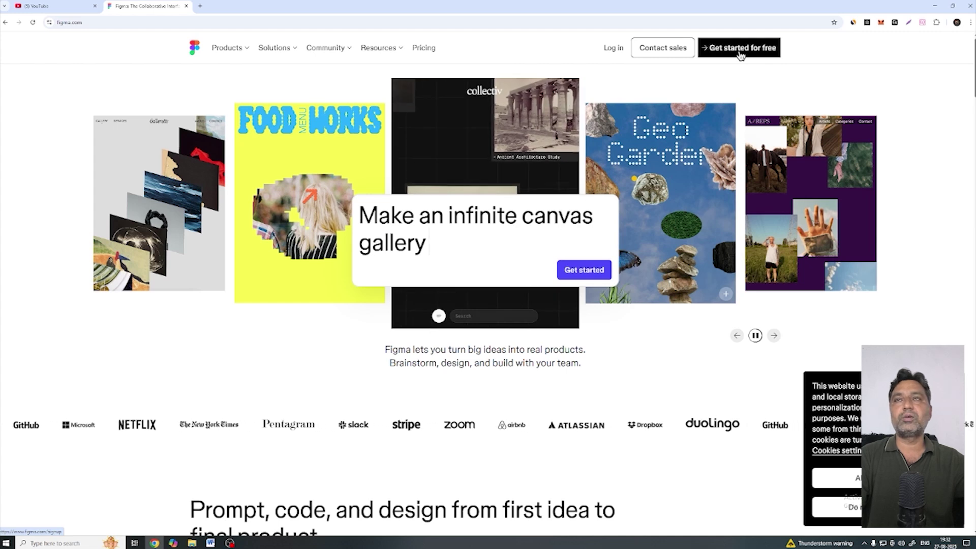
Examine what the Figma site offers under Resources and Community
click(399, 54)
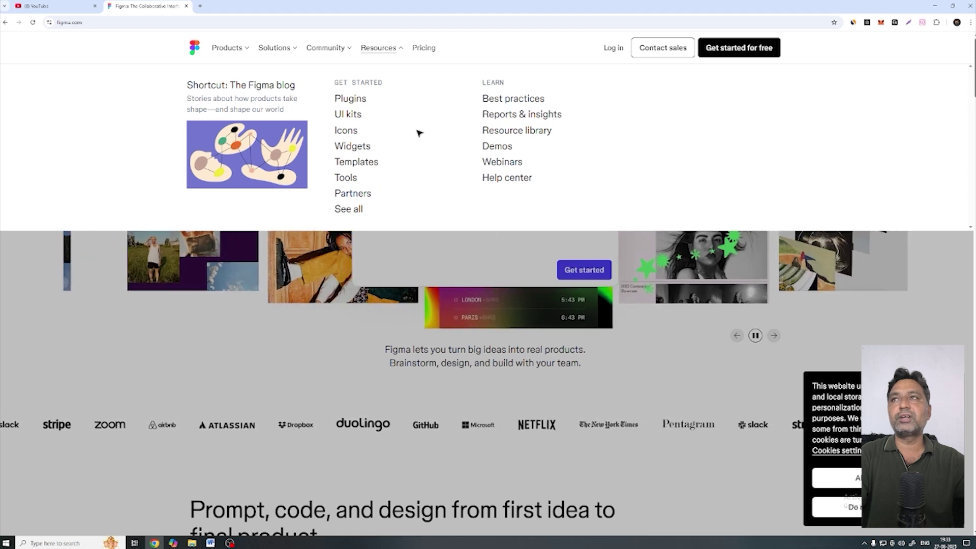
click(77, 349)
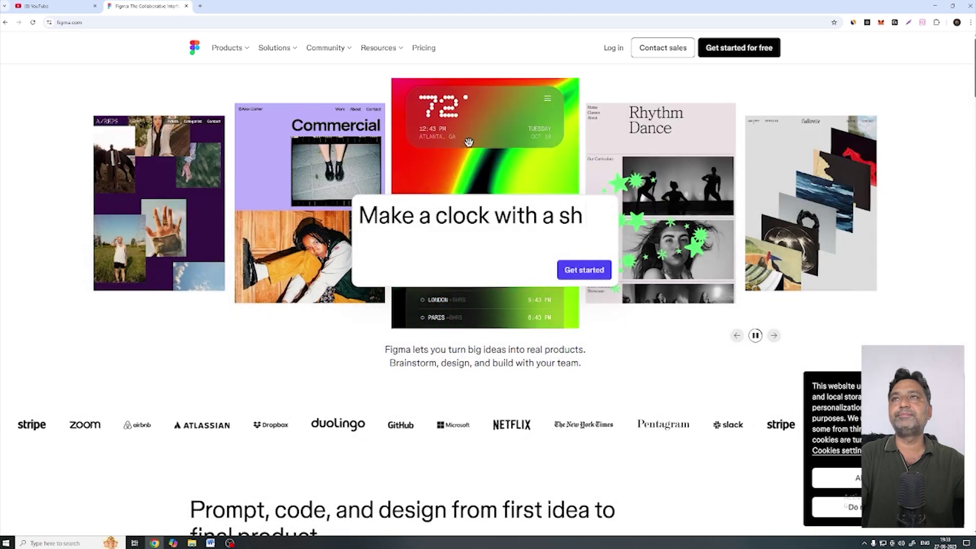
click(343, 47)
click(400, 51)
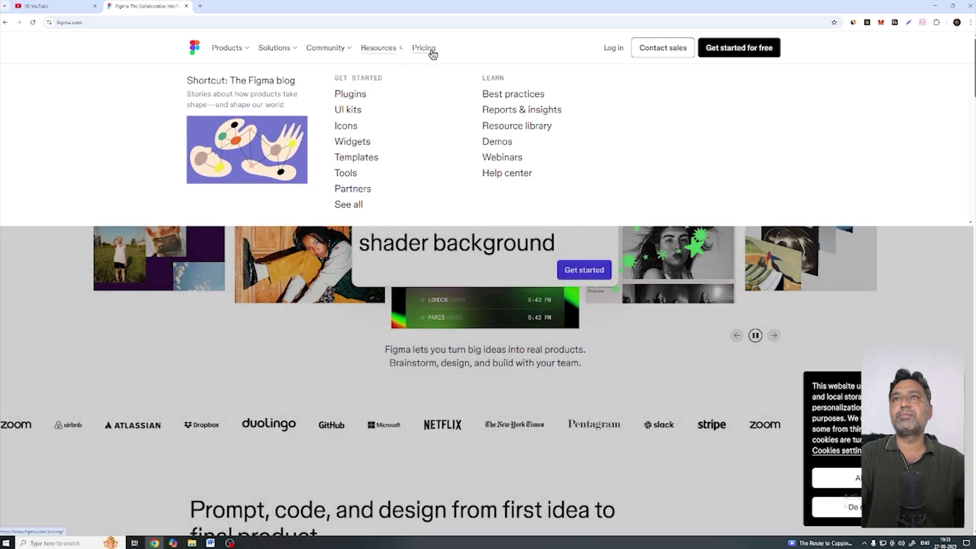
Review the plans and seat prices on the Figma pricing page, and return to the home page
click(431, 51)
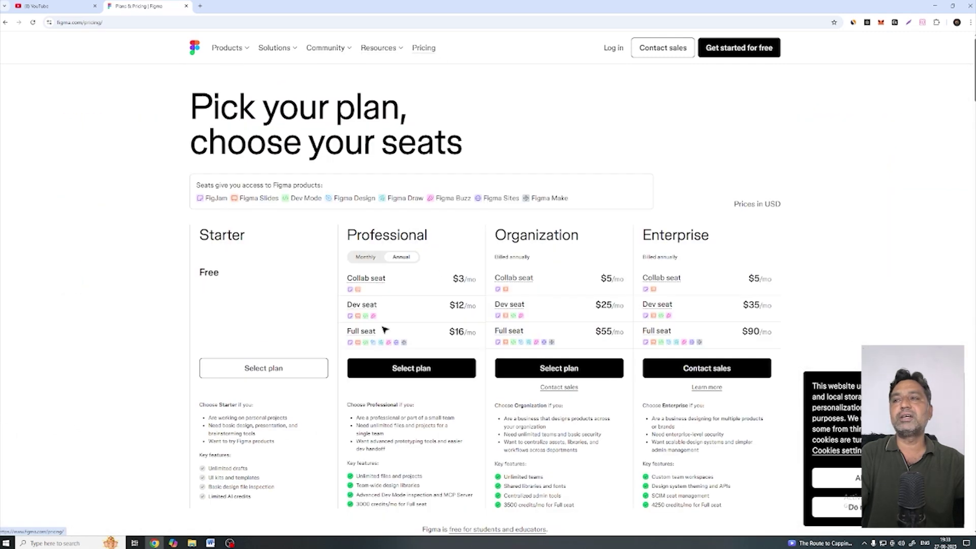
scroll(219, 316, down, 1)
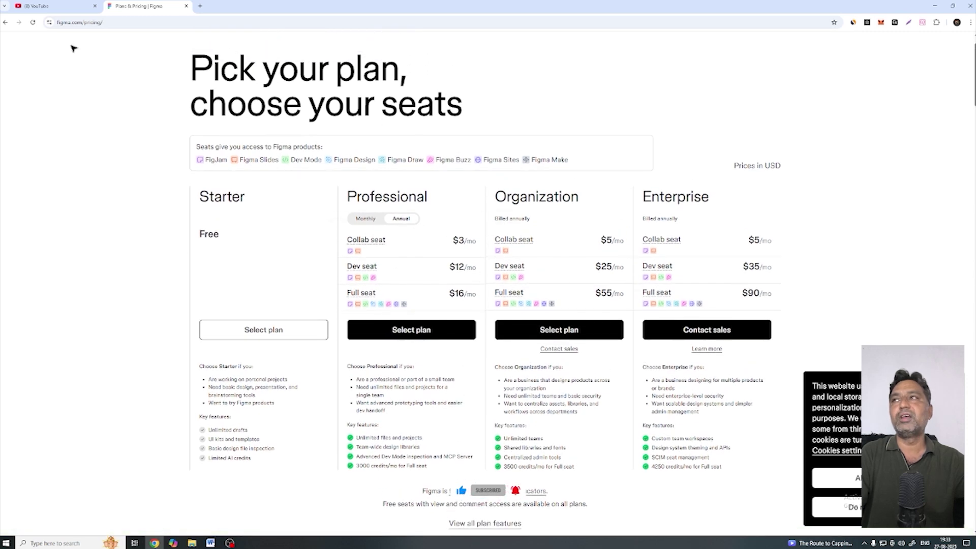
click(5, 22)
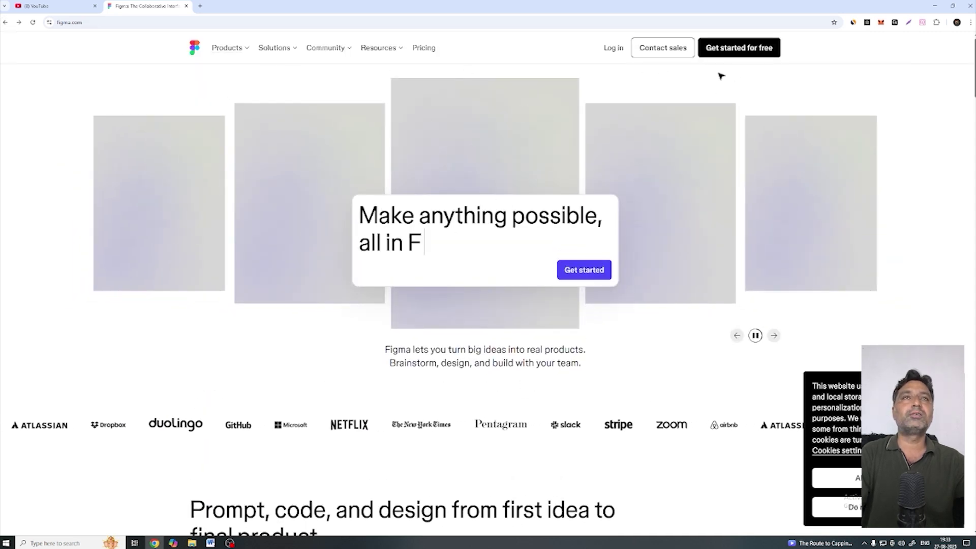
Sign in to Figma with the Google account and dismiss the welcome tour and the Figma Make introduction
click(728, 49)
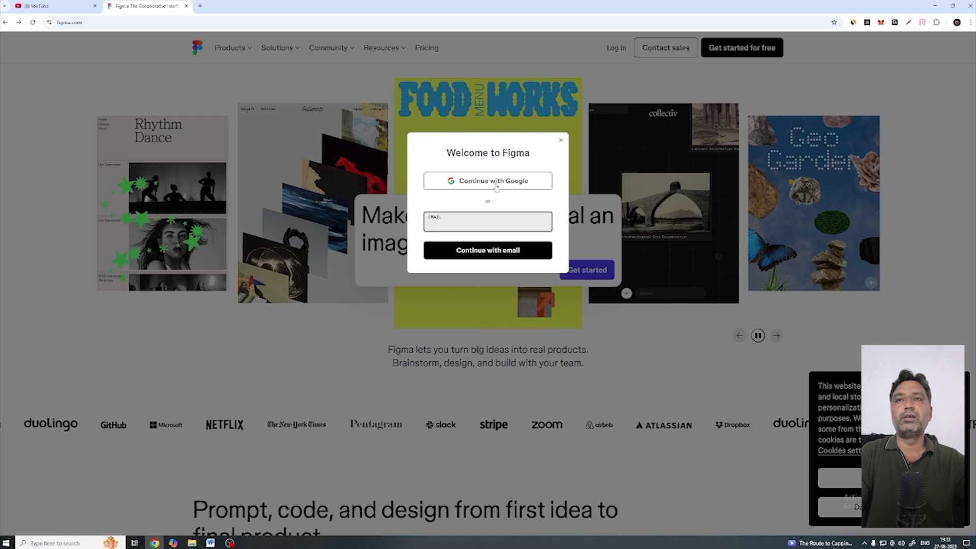
click(496, 186)
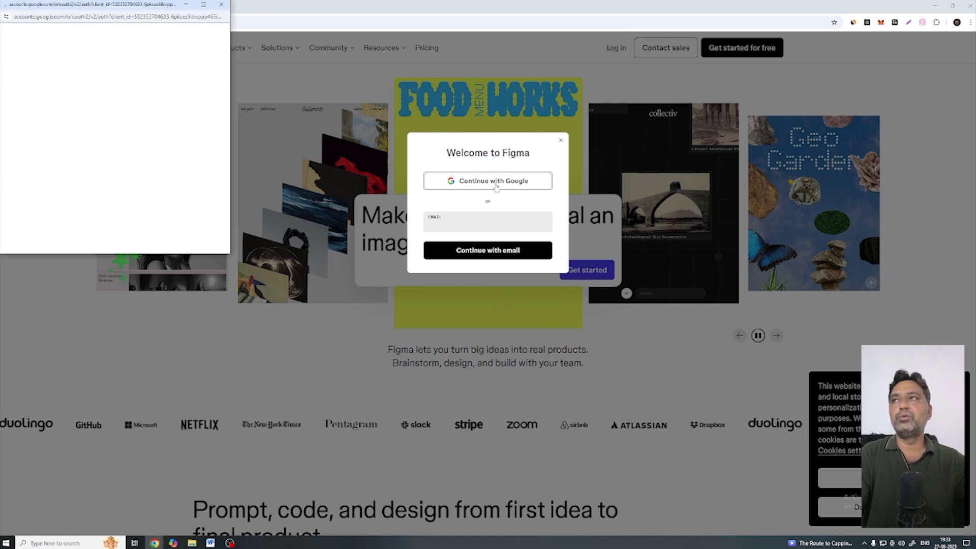
click(162, 133)
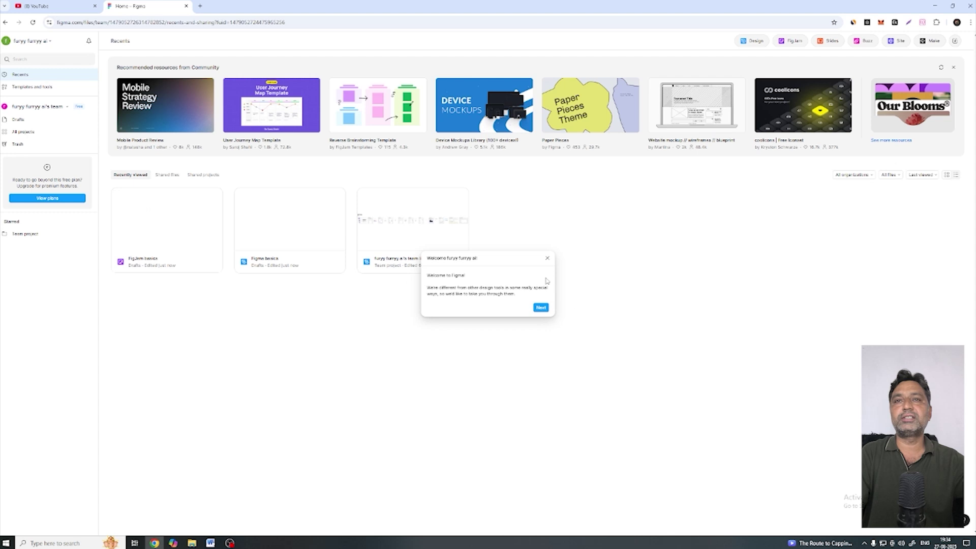
click(548, 258)
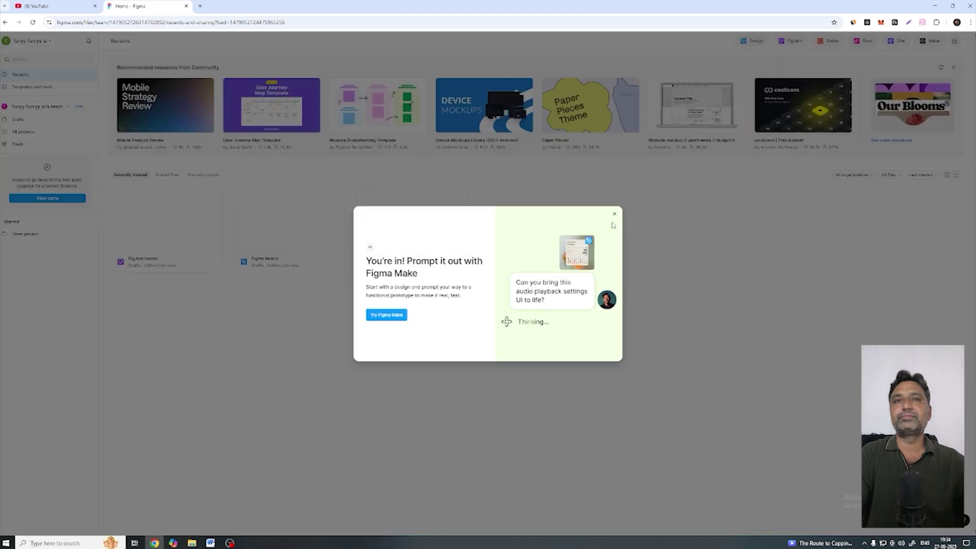
click(614, 215)
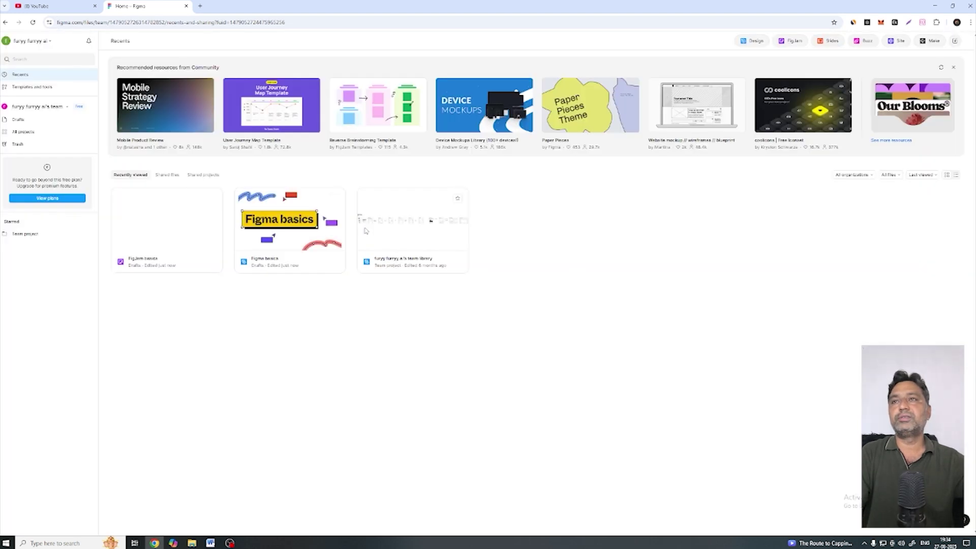
Set the Figma interface theme to Dark
click(44, 43)
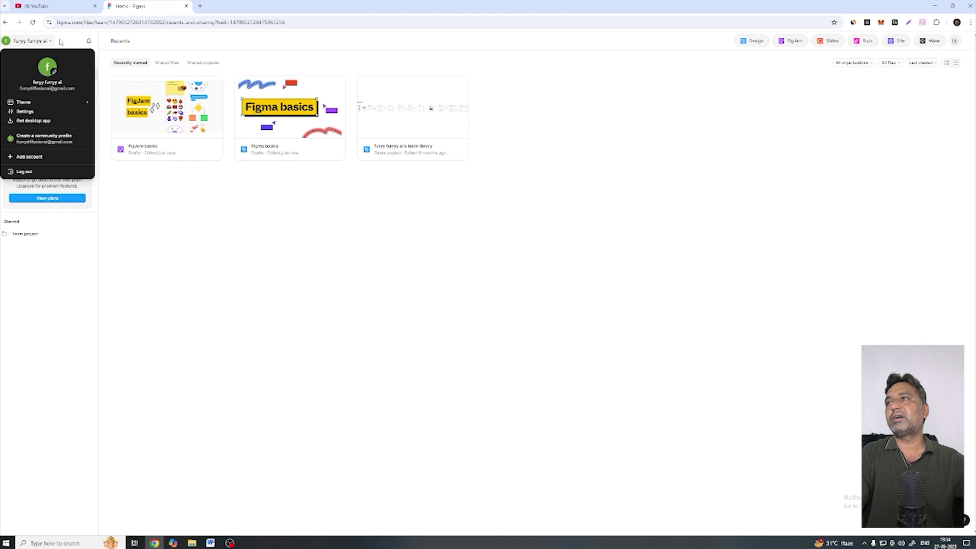
mouse_move(43, 106)
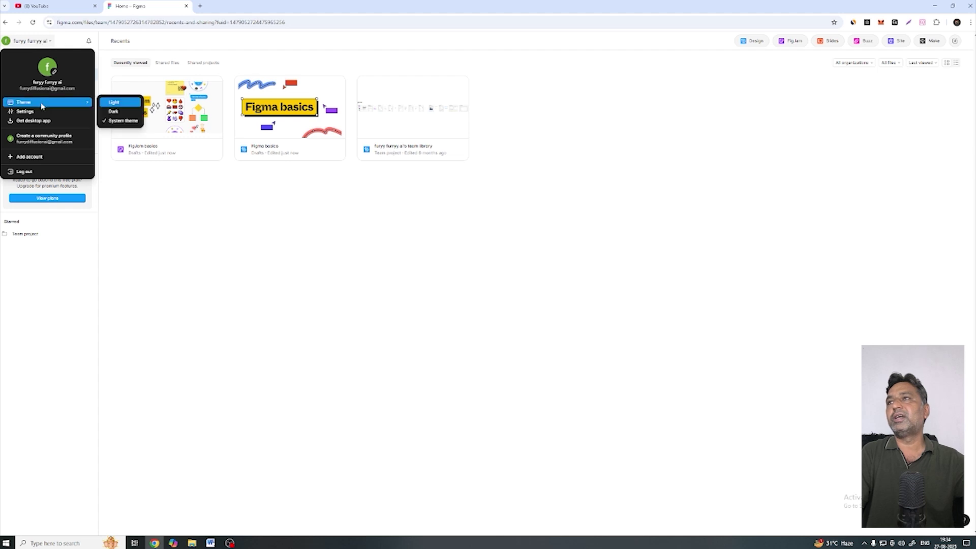
click(131, 113)
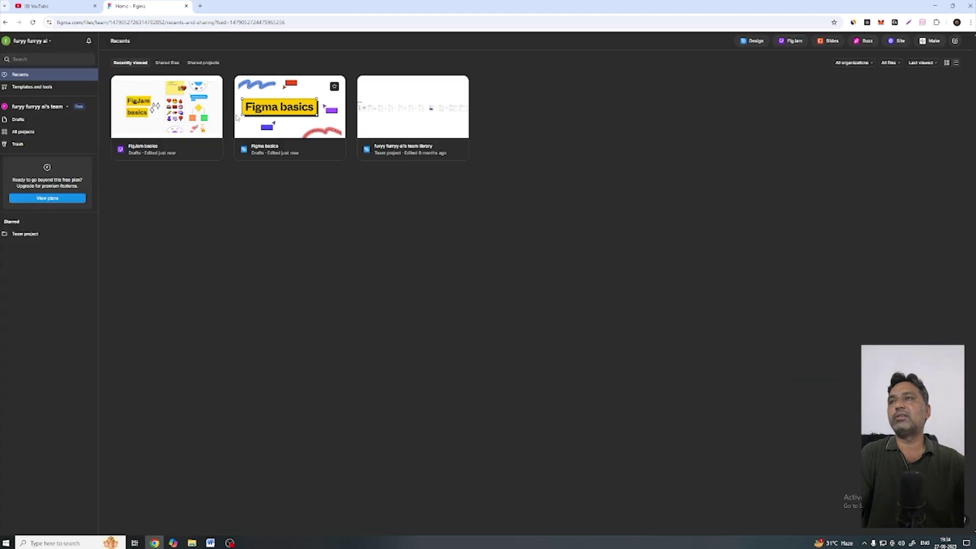
Change the interface theme to Light
click(37, 41)
click(26, 43)
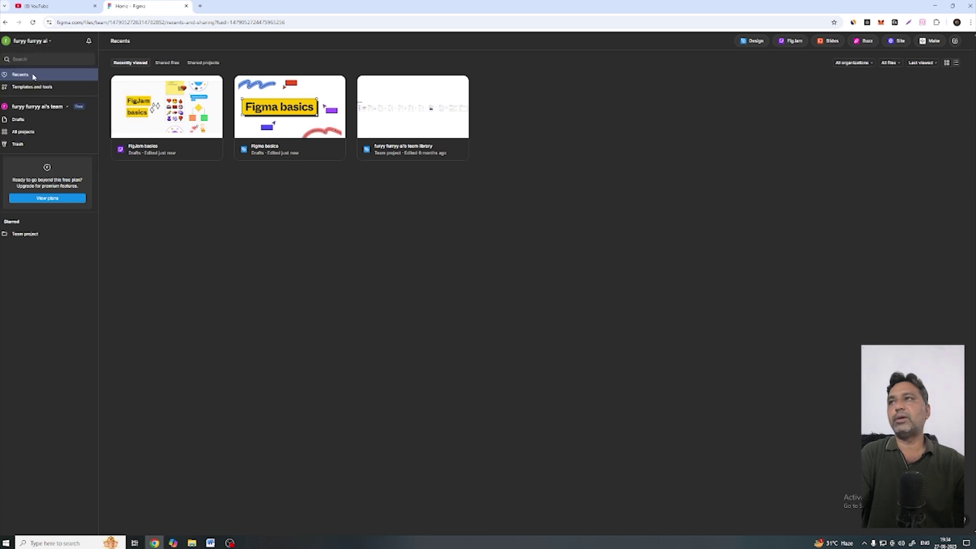
click(37, 41)
mouse_move(45, 103)
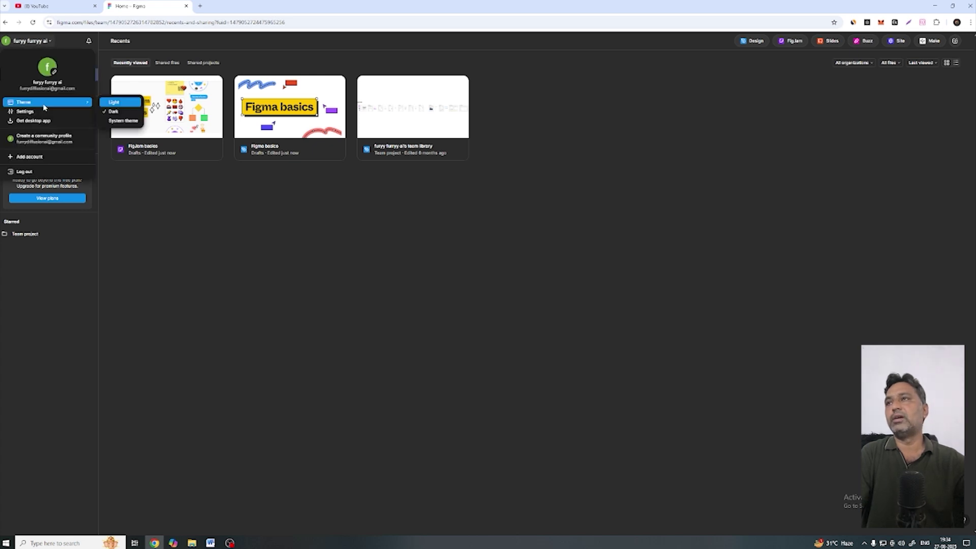
click(124, 104)
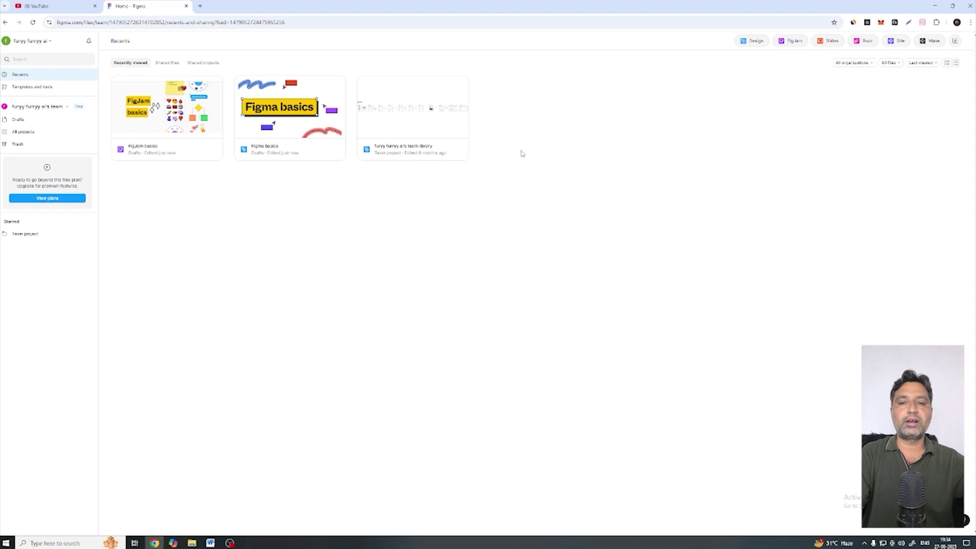
Switch the interface theme back to Dark from the account options
click(41, 42)
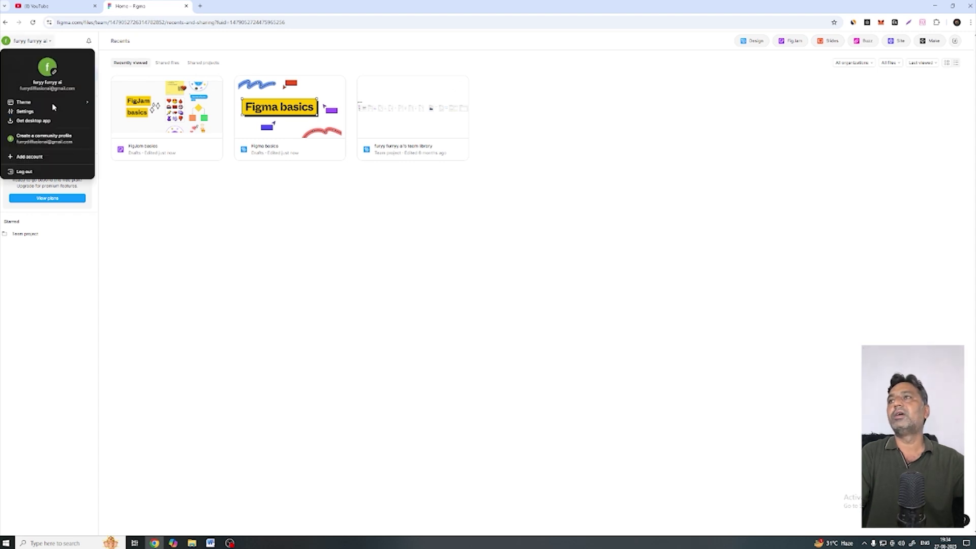
mouse_move(57, 105)
click(114, 112)
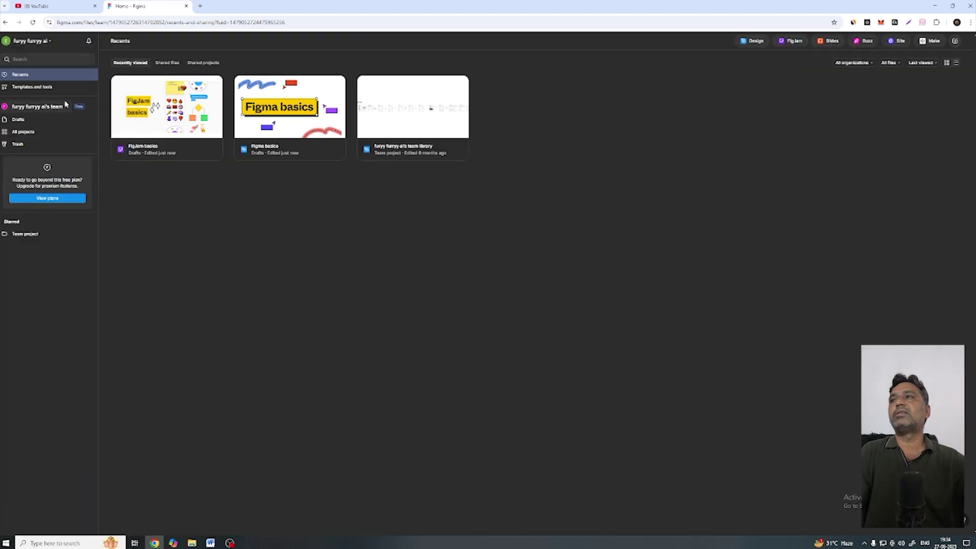
click(37, 46)
click(158, 220)
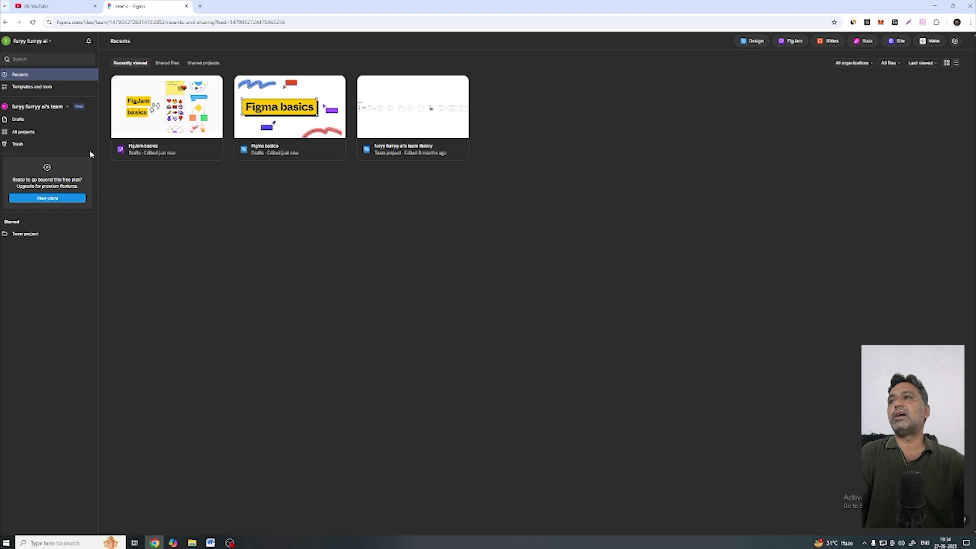
View all the team's projects and browse the Community templates, plugins, UI kits and website templates
click(28, 131)
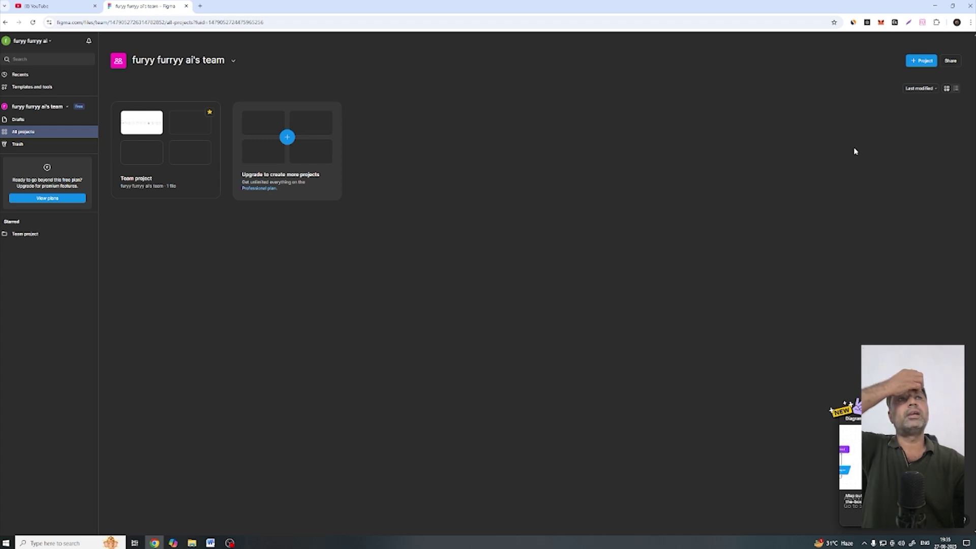
click(53, 87)
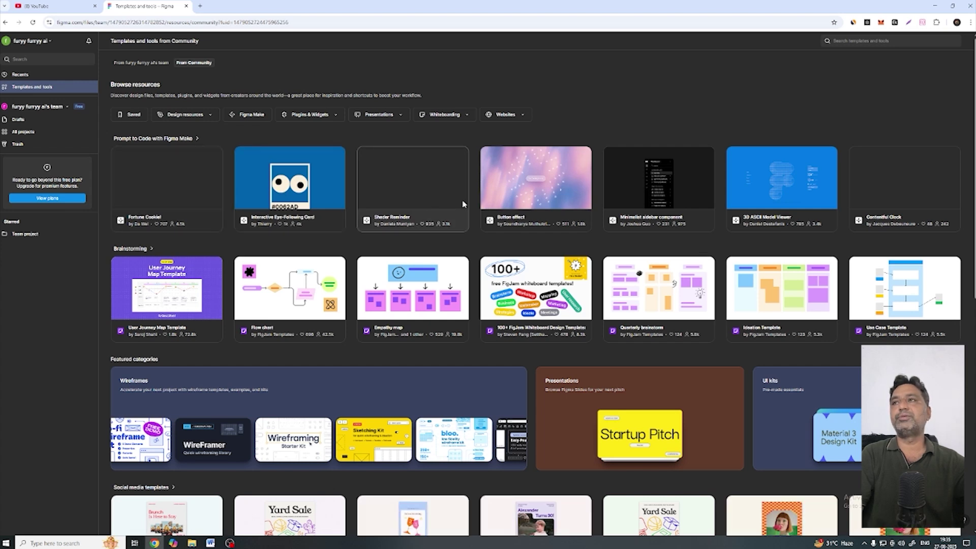
scroll(834, 242, down, 7)
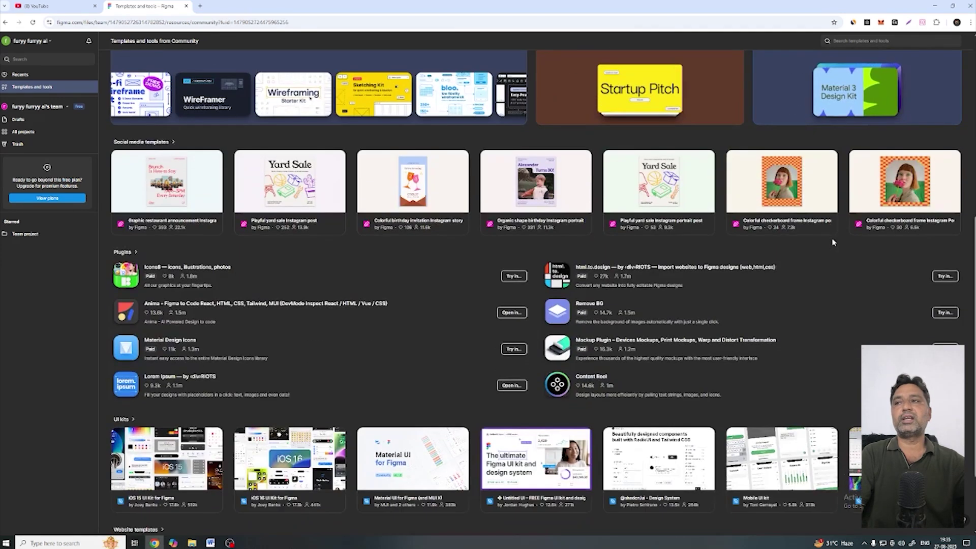
scroll(834, 242, down, 2)
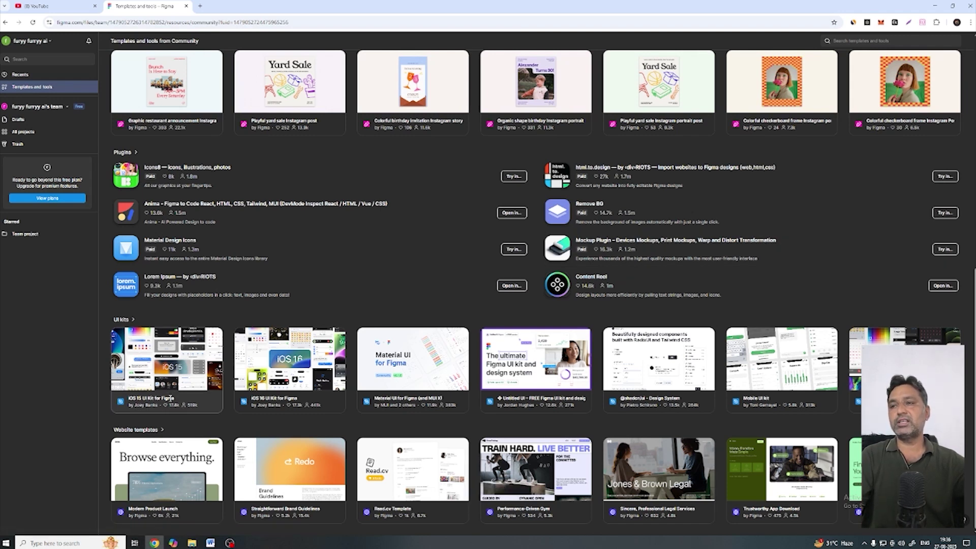
scroll(412, 401, up, 10)
Review the Account, Community, Notifications and Security sections of the account settings, and close the settings
click(38, 41)
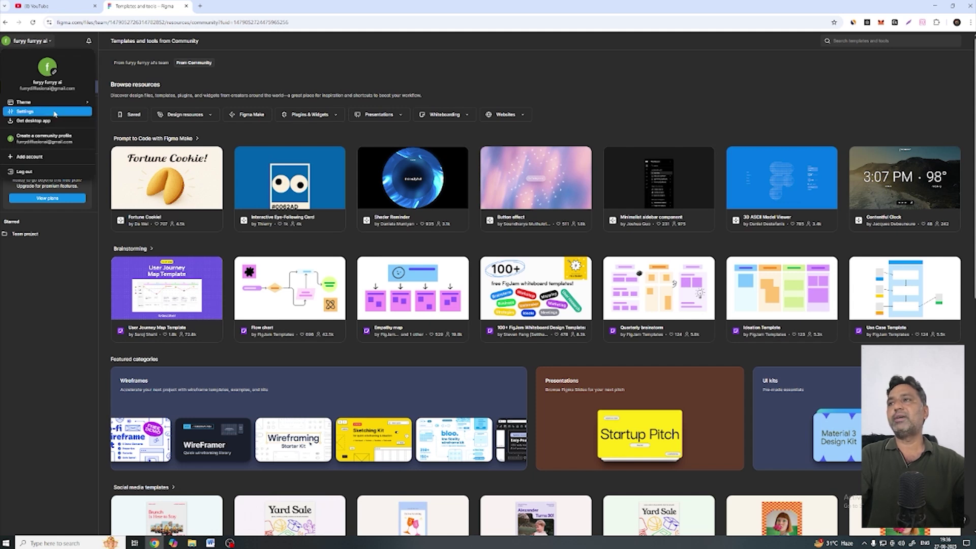
click(50, 111)
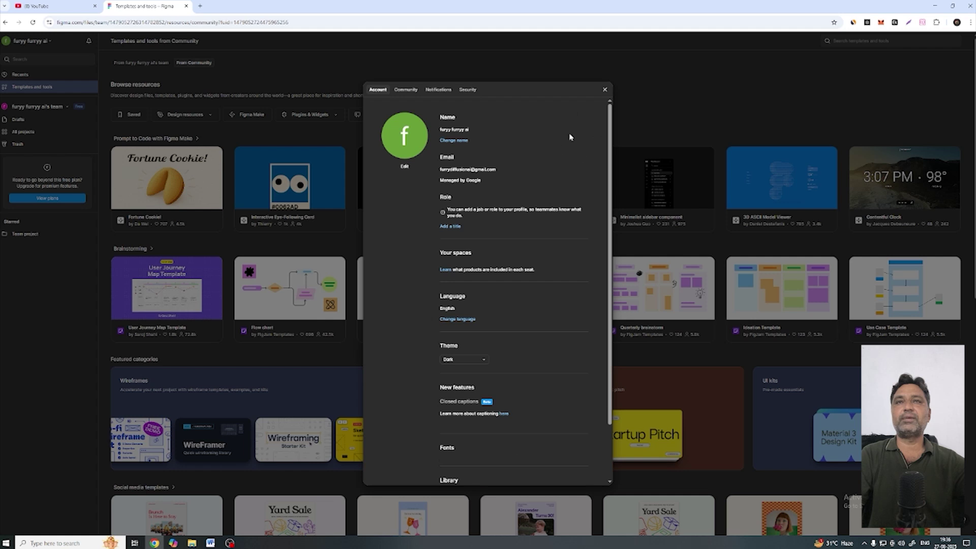
click(407, 90)
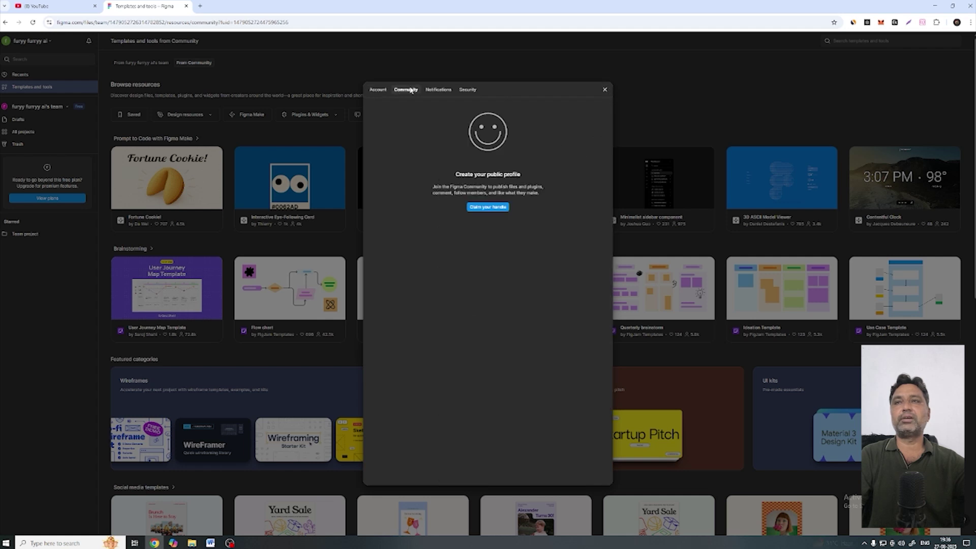
click(439, 89)
click(468, 89)
click(605, 90)
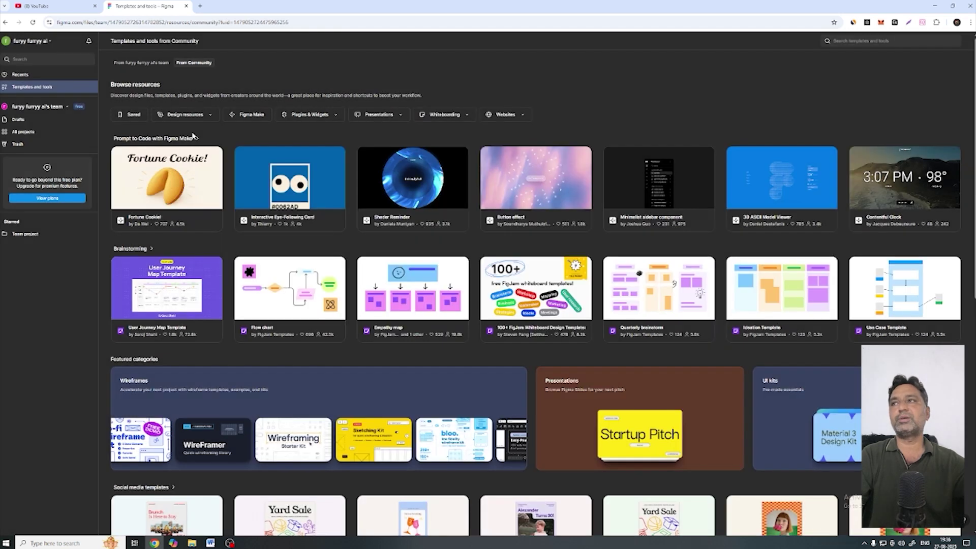
Download the Figma desktop app installer and check the browser's recent download history
click(31, 41)
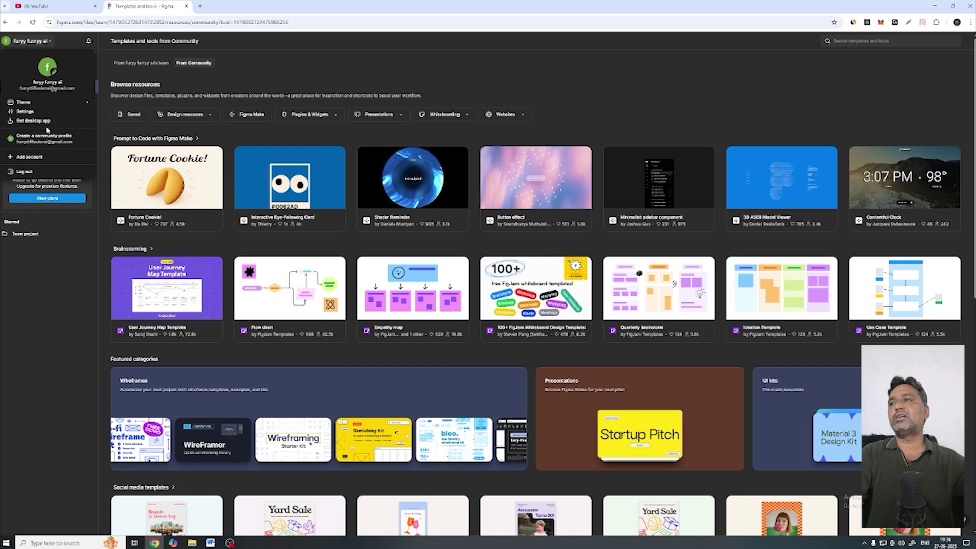
click(69, 124)
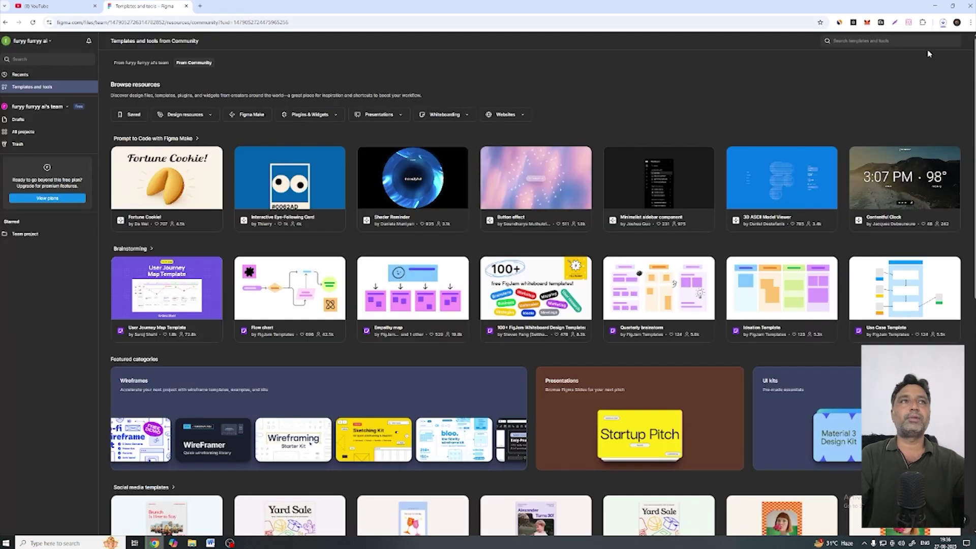
click(943, 22)
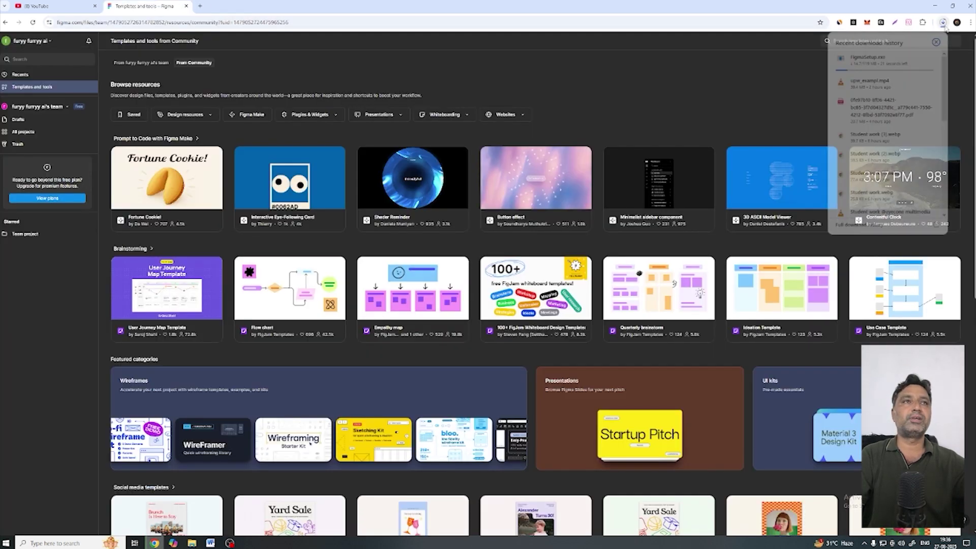
click(753, 100)
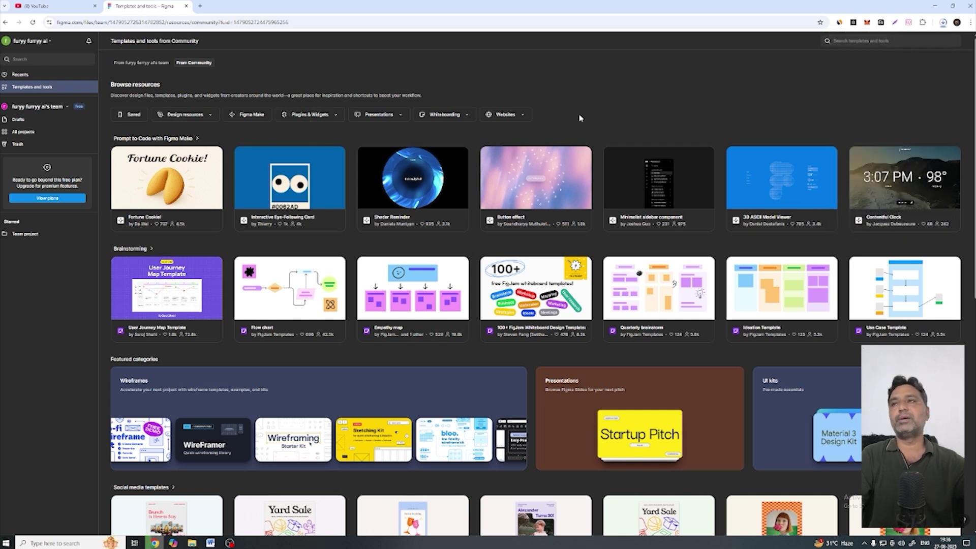
click(31, 41)
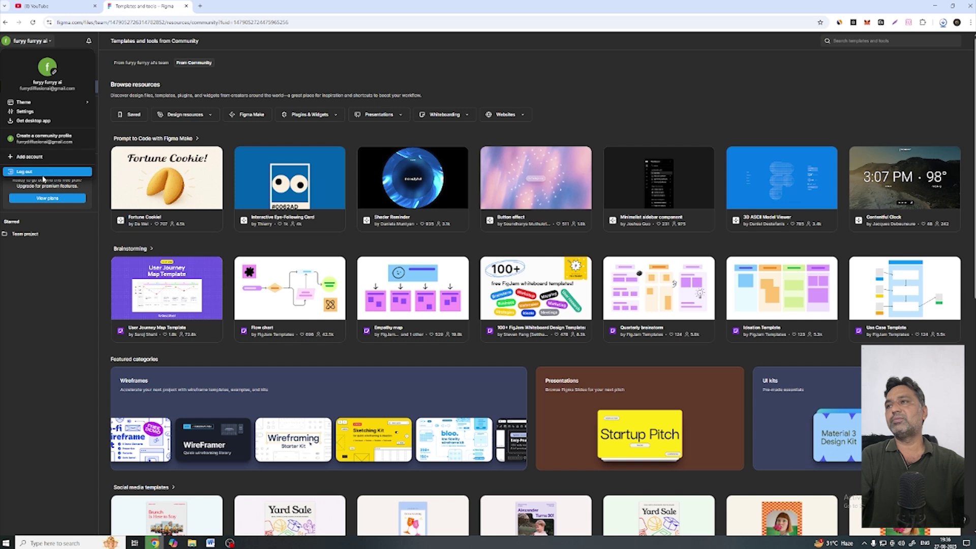
click(57, 321)
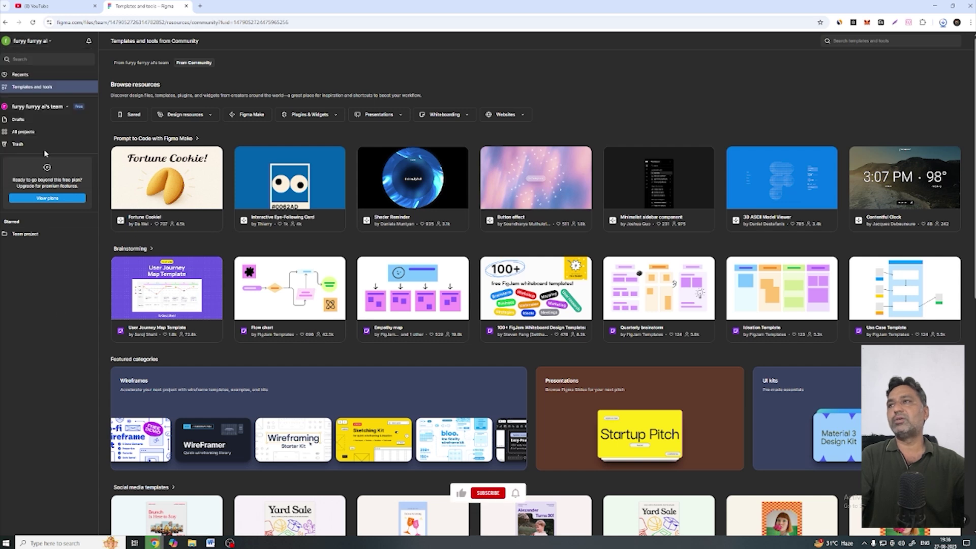
Create a new design file from the team's drafts and dismiss the UI kits tip
click(32, 121)
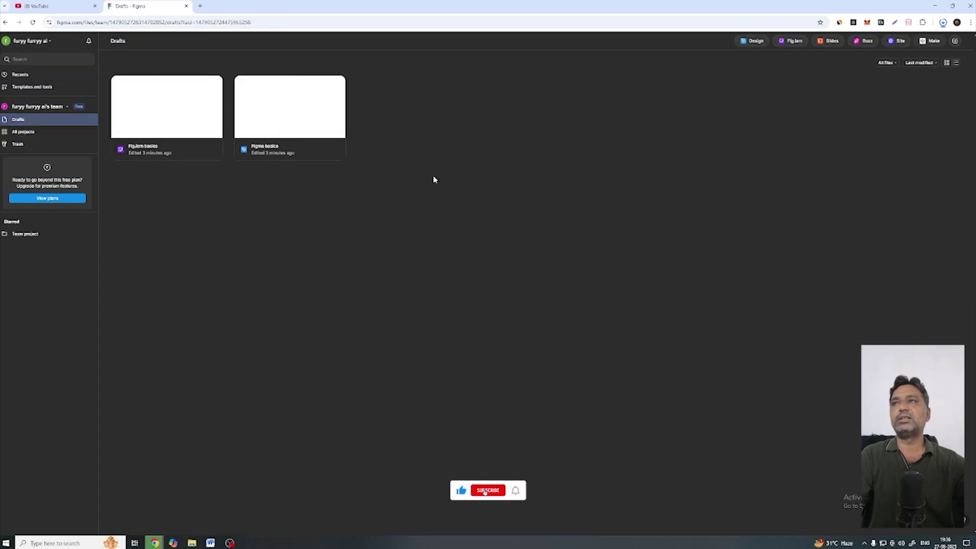
click(756, 40)
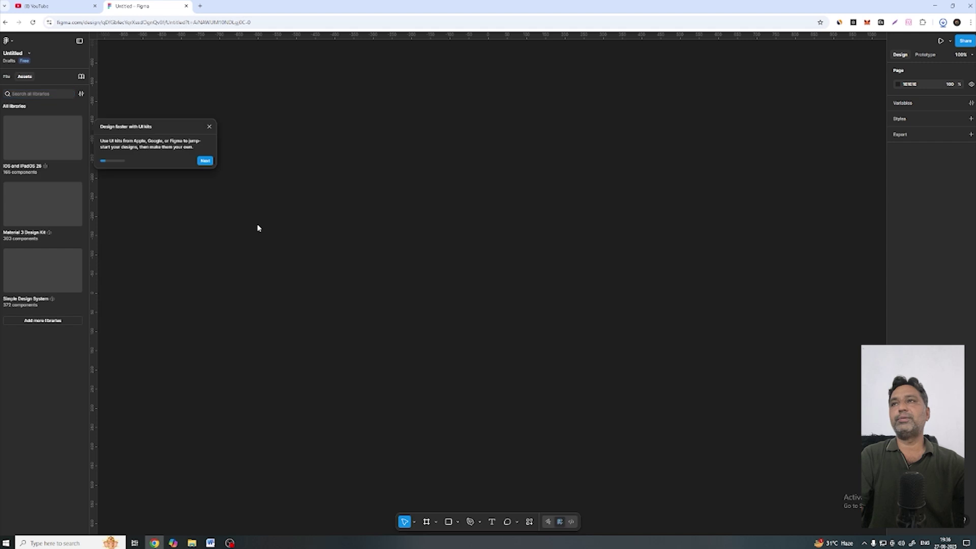
click(208, 127)
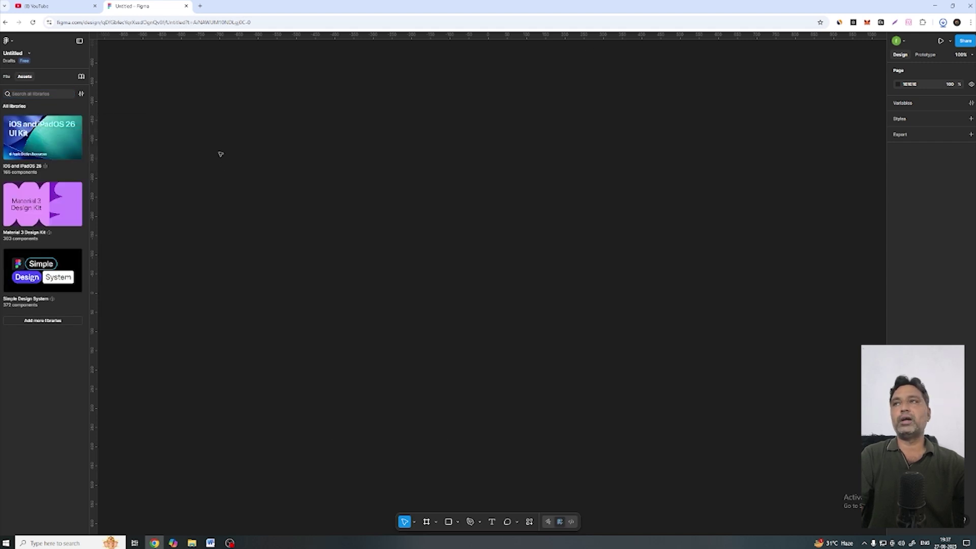
drag(125, 46, 851, 507)
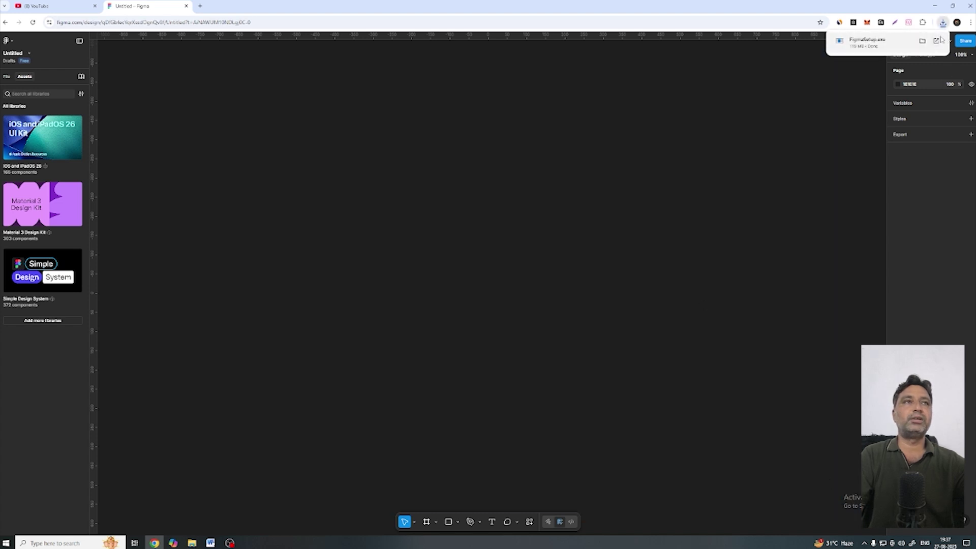
Look over the empty canvas, the file's pages and layers, and the available asset libraries
drag(108, 53, 867, 502)
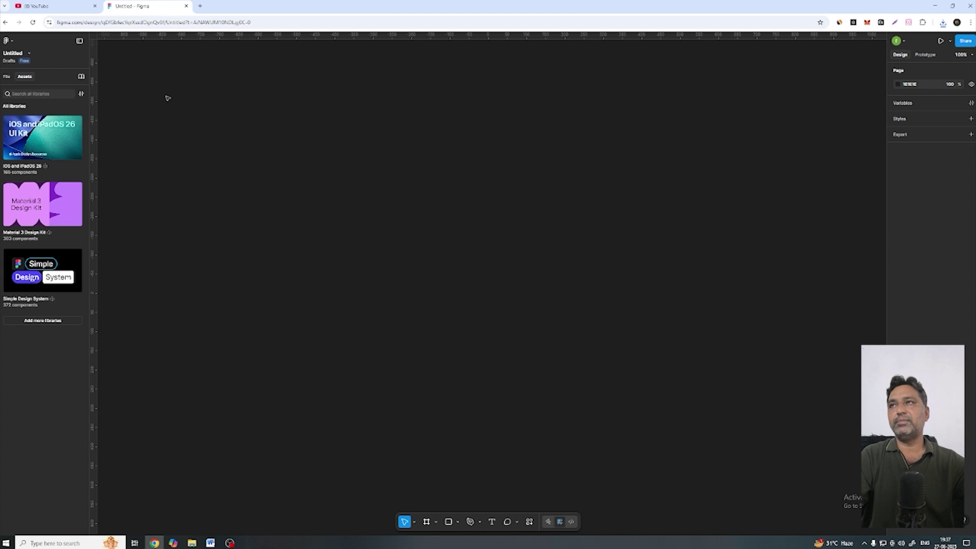
drag(124, 61, 824, 432)
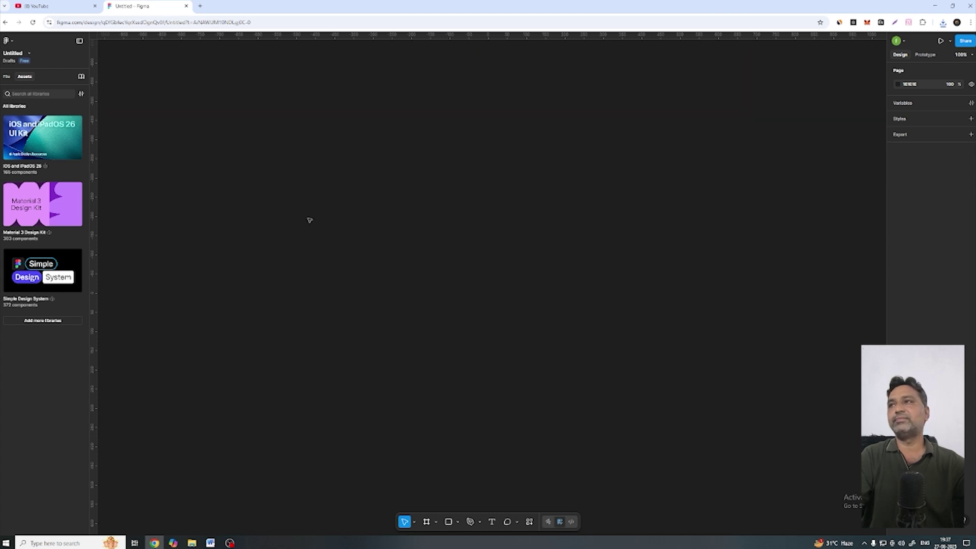
click(7, 76)
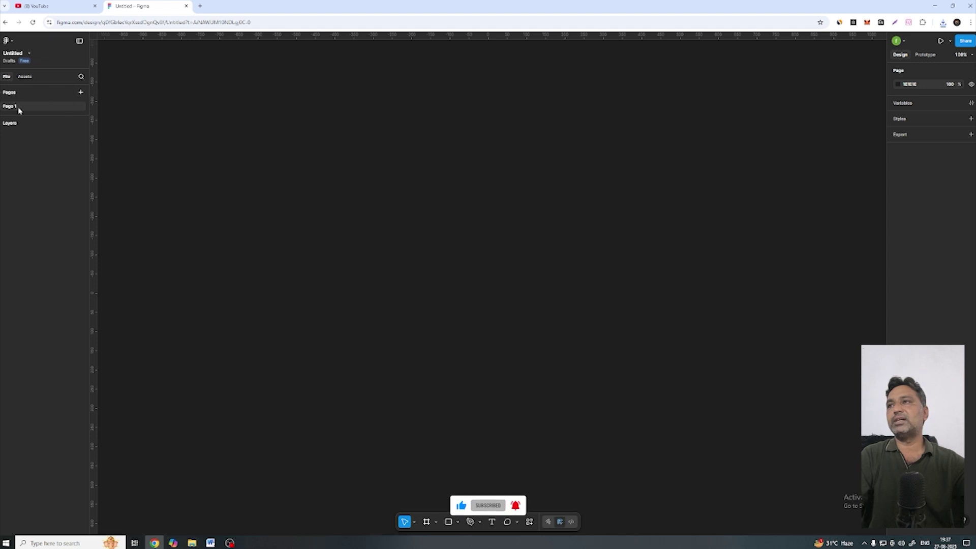
click(25, 76)
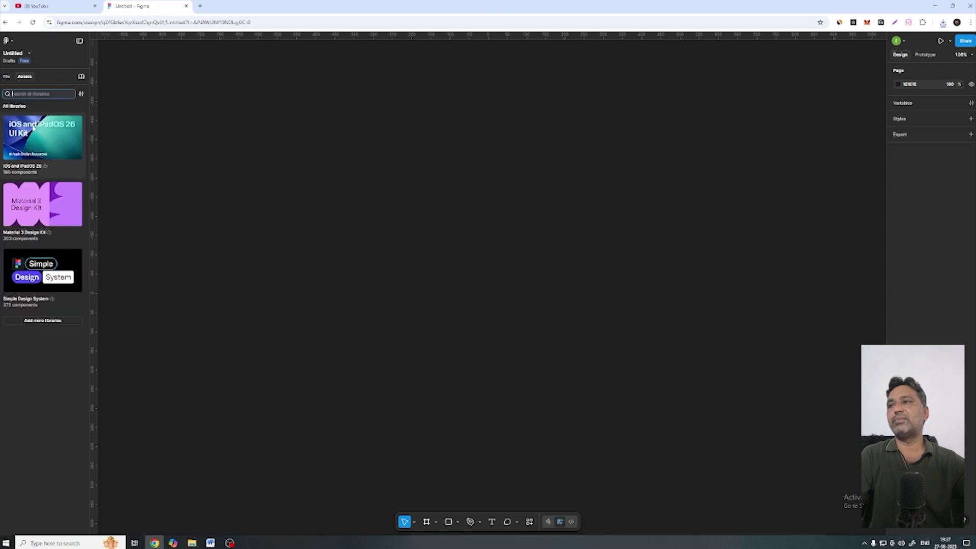
click(7, 77)
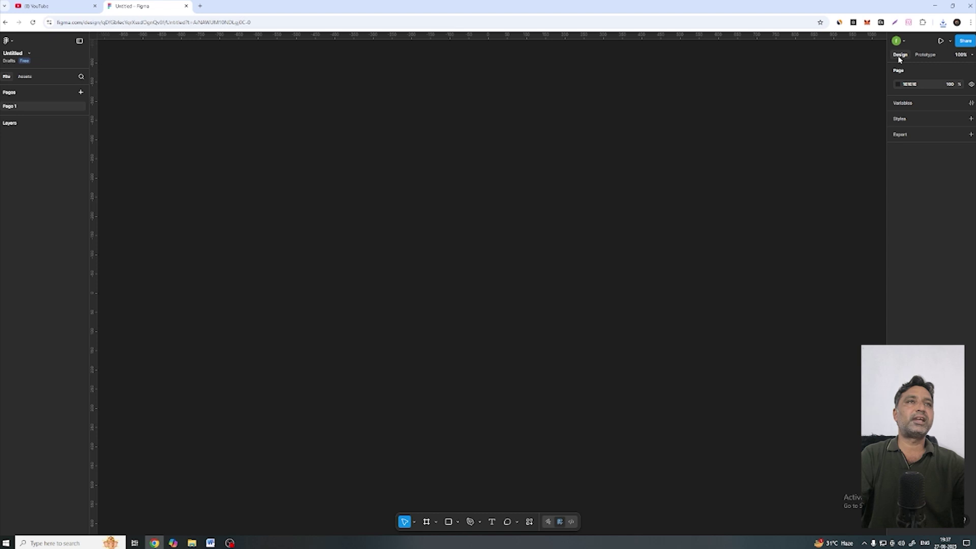
Compare the prototype settings with the page's design properties
click(925, 56)
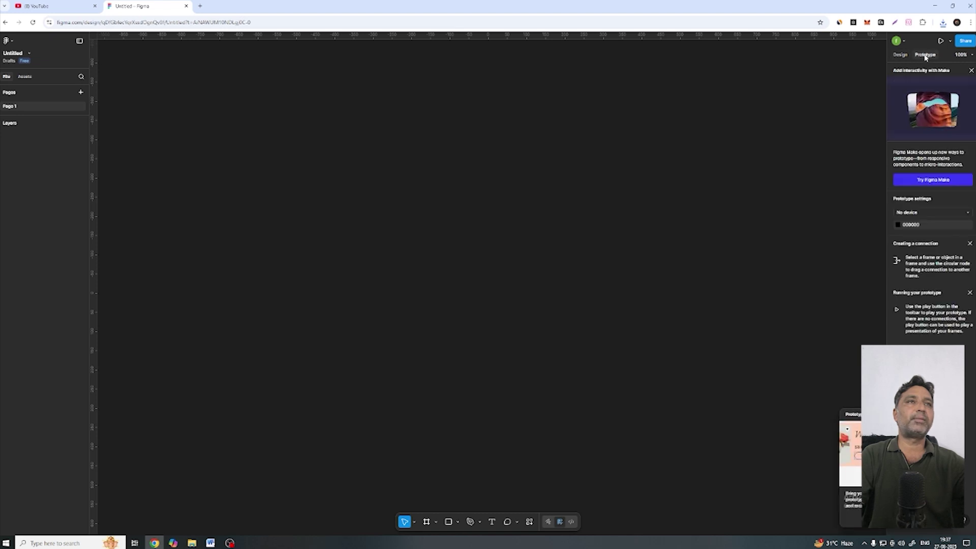
click(900, 55)
click(926, 55)
click(900, 55)
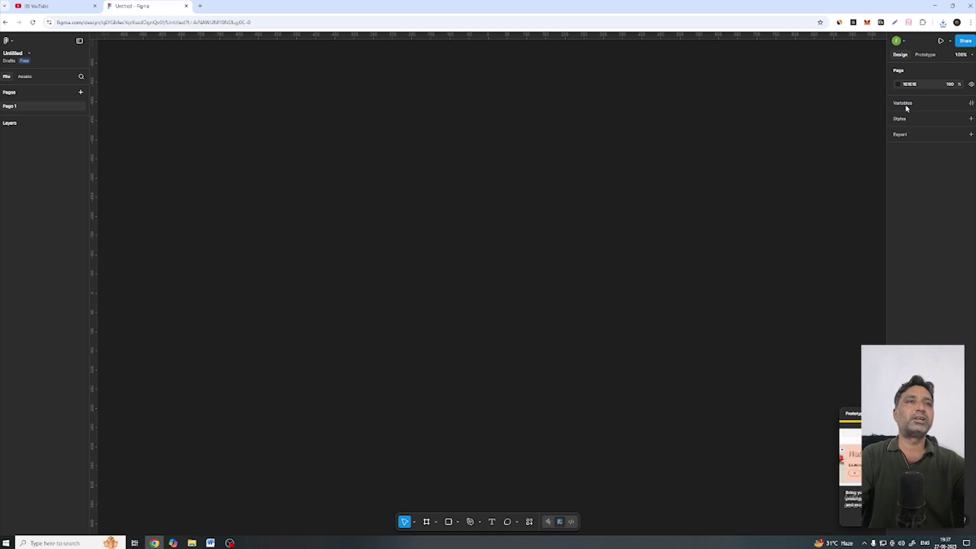
Change the page background colour to black (000000) and toggle its visibility off and back on
click(898, 84)
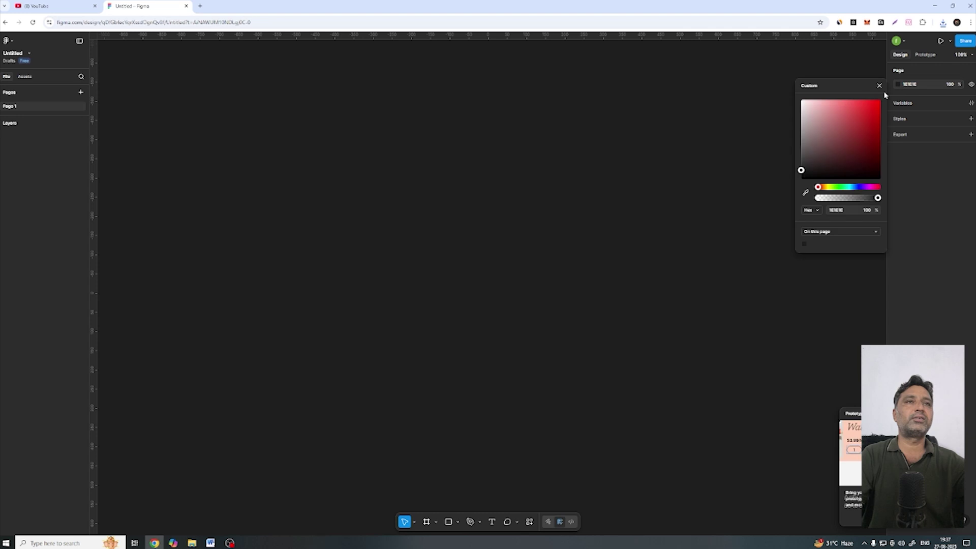
click(863, 105)
drag(870, 111, 887, 181)
click(924, 210)
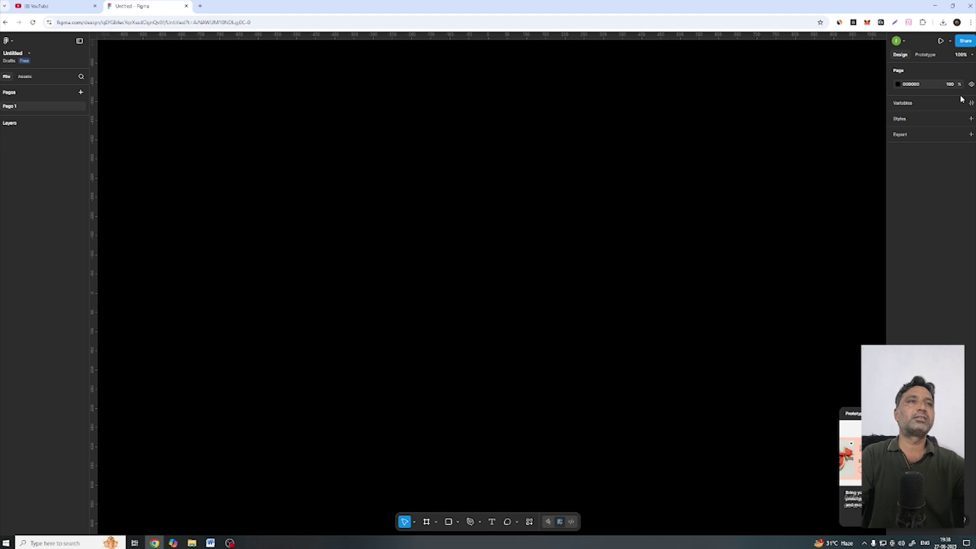
click(971, 84)
click(972, 84)
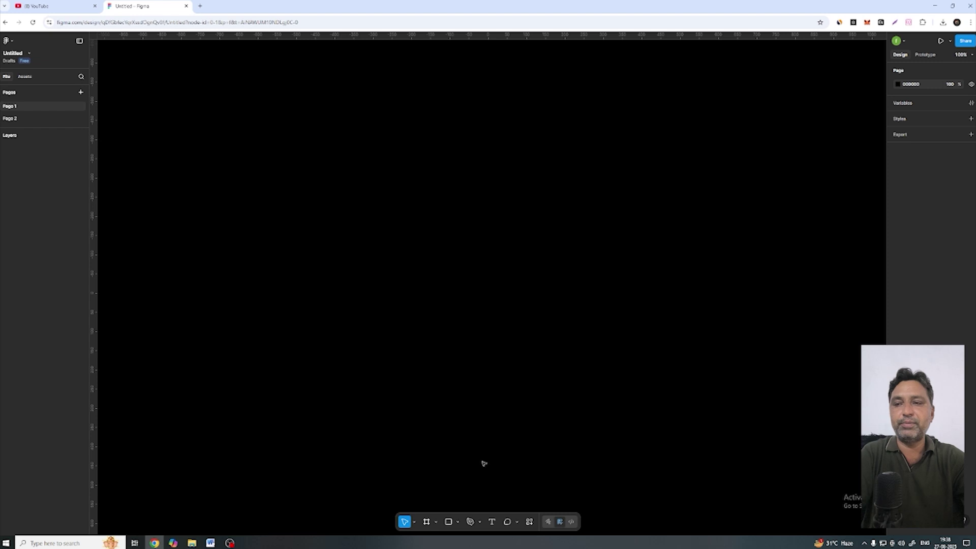
Start the Frame tool and examine its size presets, from phone, tablet and desktop to social media, Figma Community and archive
click(426, 523)
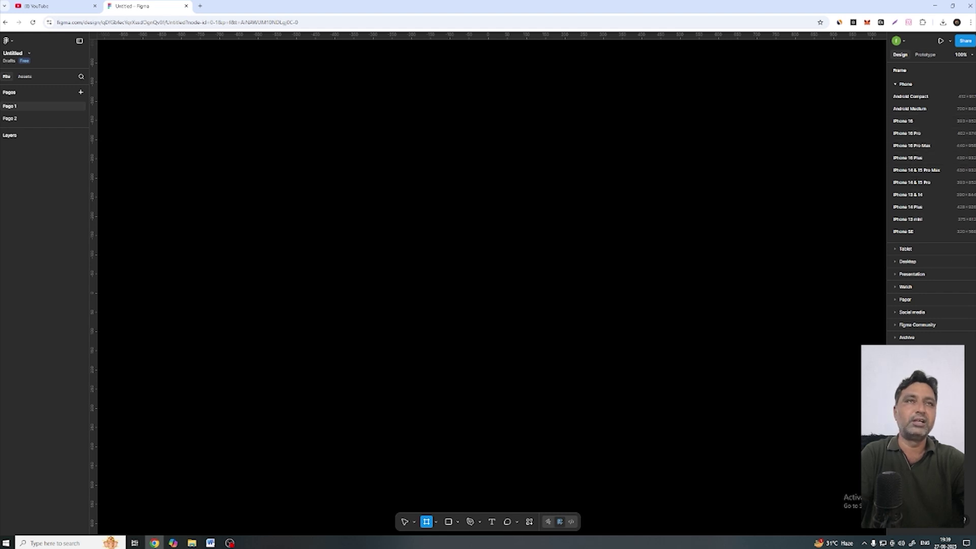
click(910, 86)
click(908, 97)
click(909, 97)
click(910, 111)
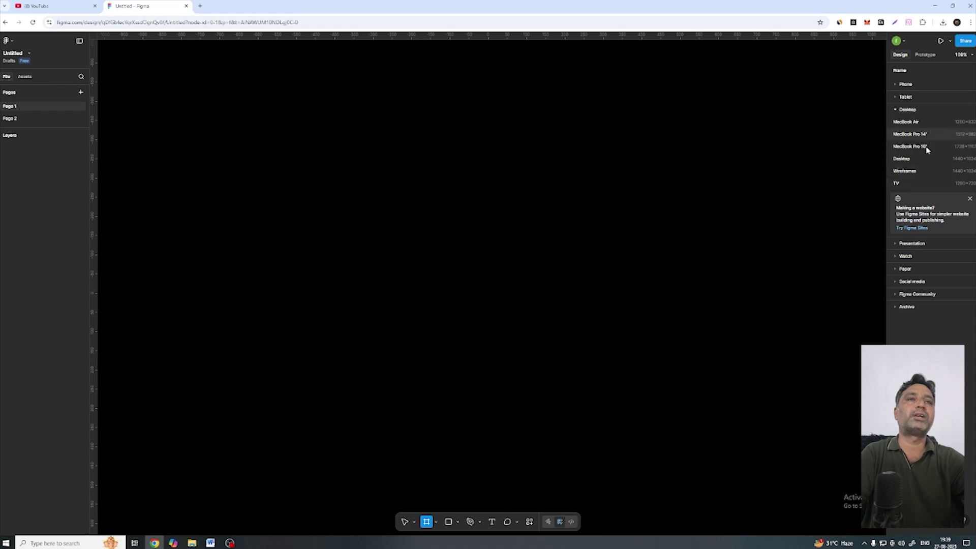
click(908, 110)
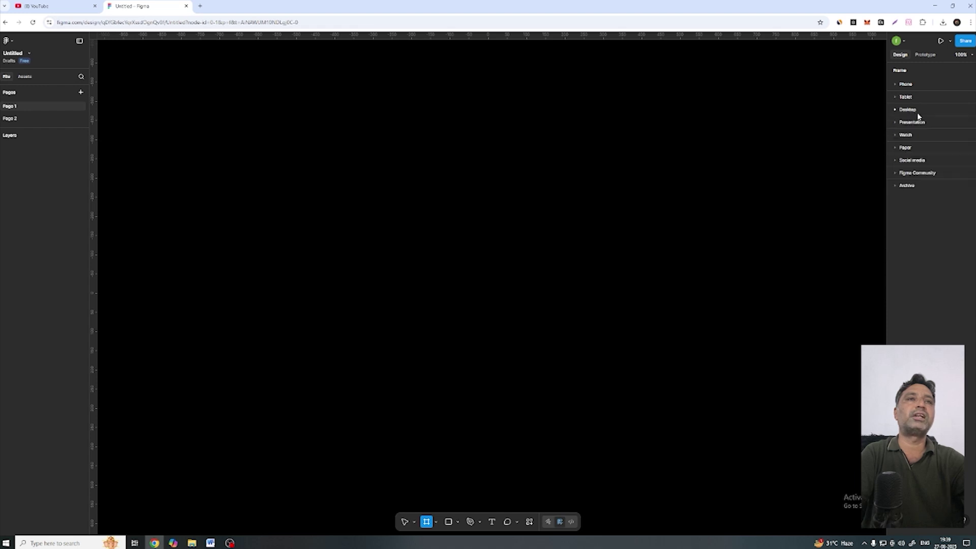
click(924, 123)
click(924, 123)
click(924, 135)
click(924, 135)
click(920, 151)
click(921, 152)
click(923, 161)
click(923, 161)
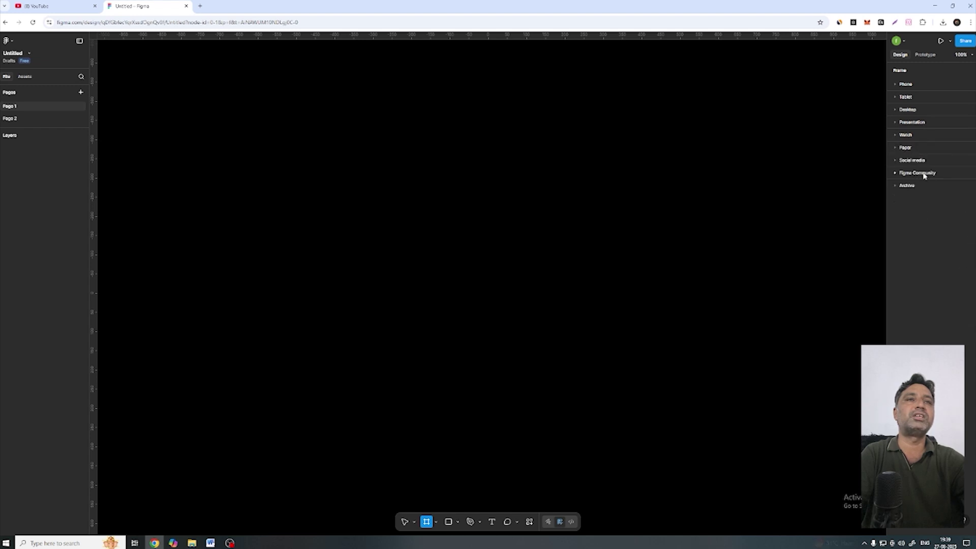
click(926, 174)
click(926, 174)
click(908, 186)
click(909, 187)
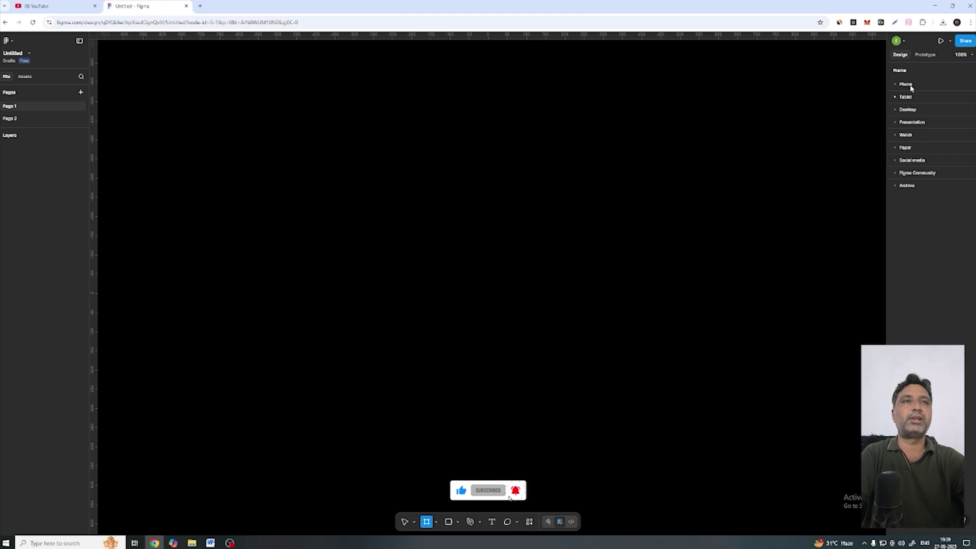
Add a frame from the Desktop preset (1440 × 1024) to Page 1 and dismiss the layer scrolling tip
click(910, 110)
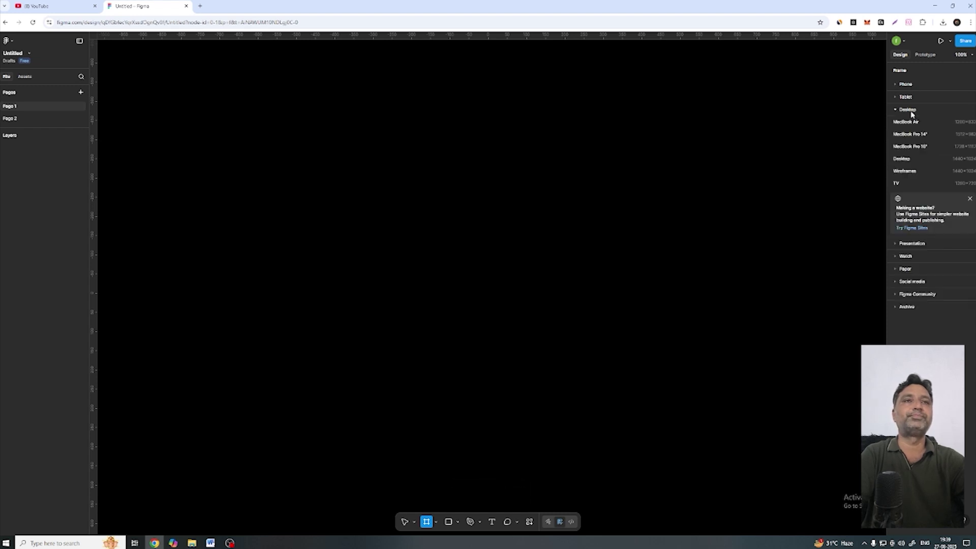
click(907, 84)
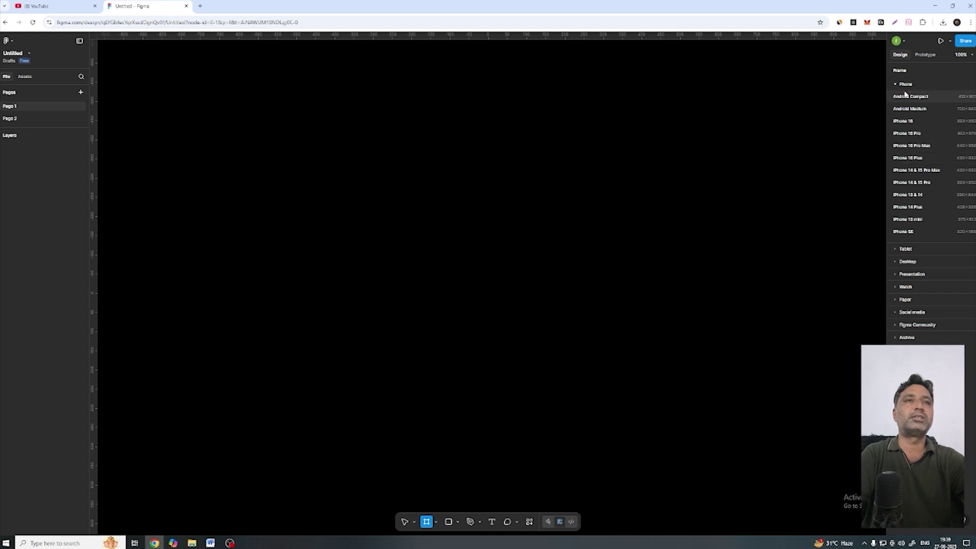
click(902, 85)
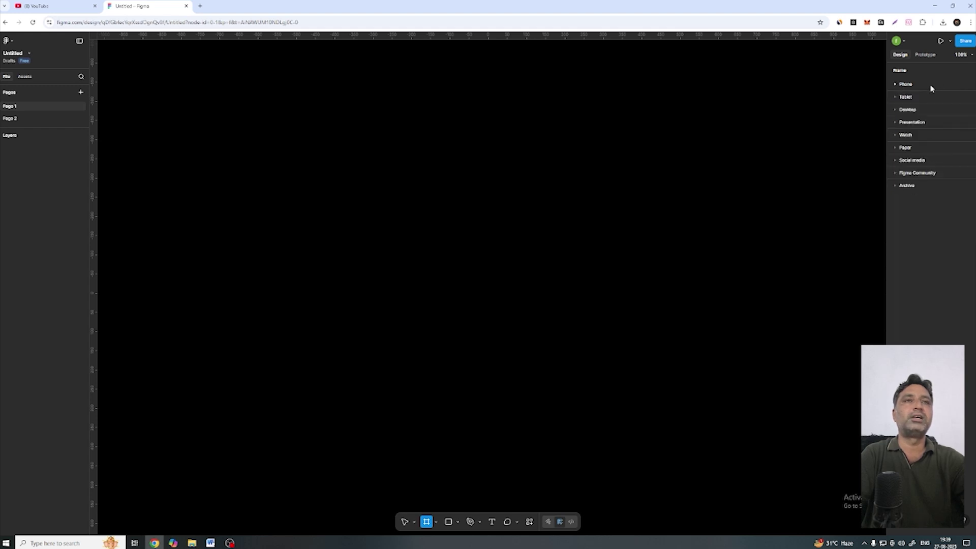
click(911, 111)
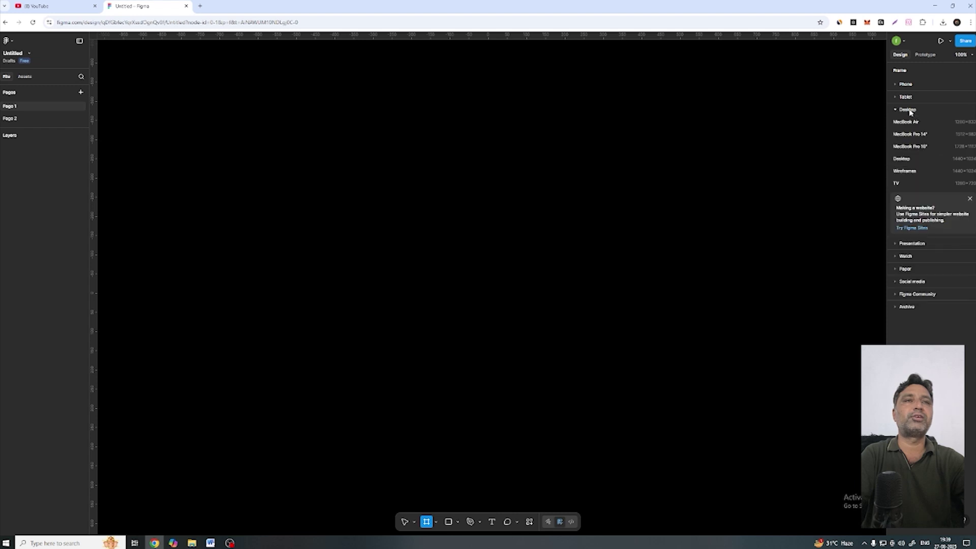
click(901, 159)
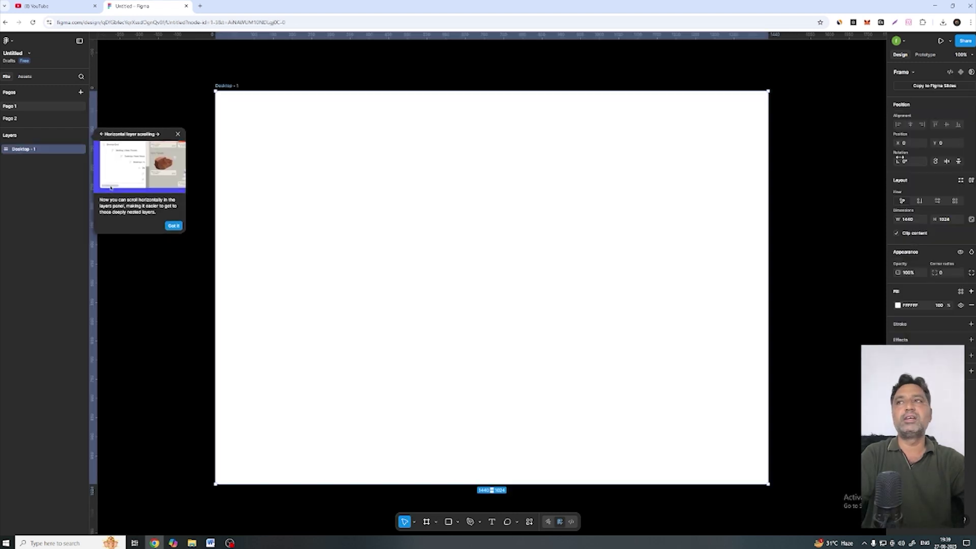
click(178, 134)
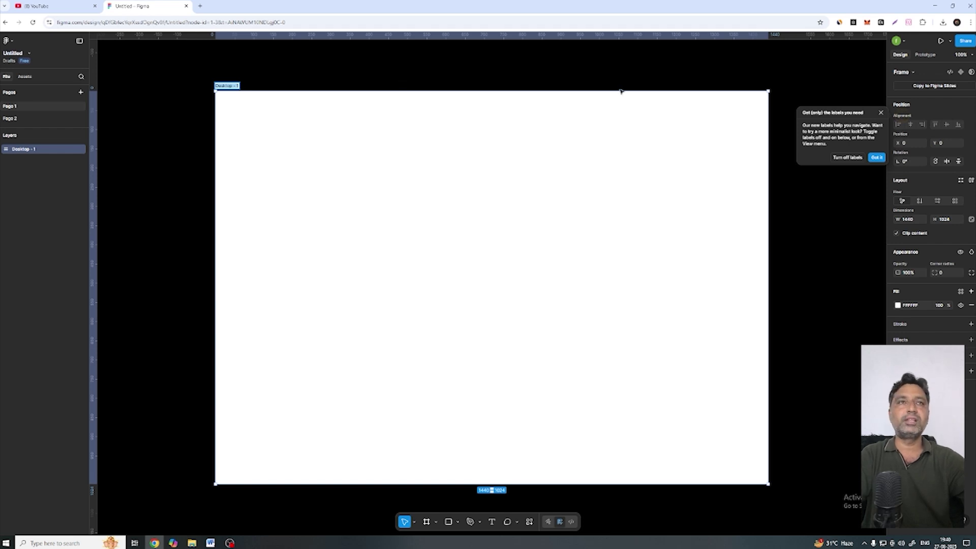
Dismiss the labels tip, rename the desktop frame "Inter to figma" and deselect it
click(881, 113)
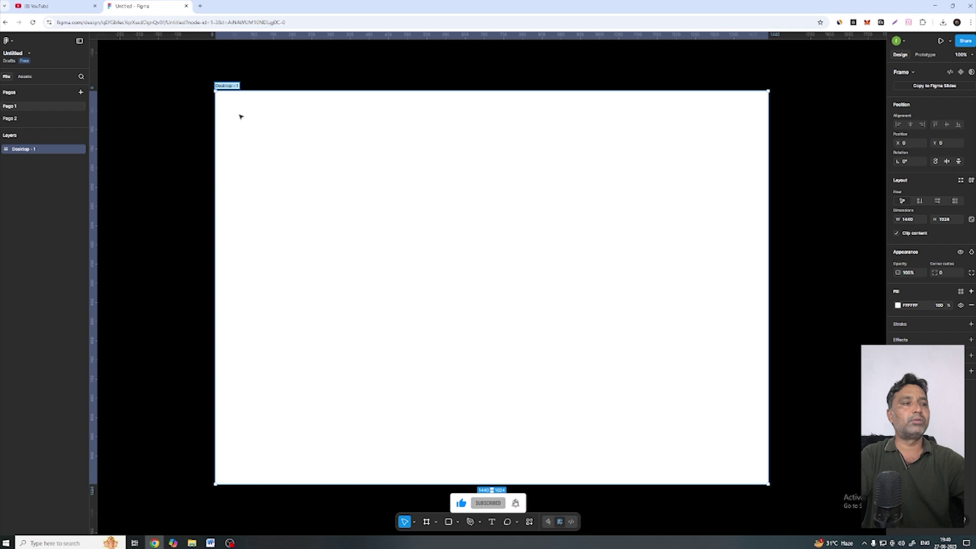
key(BackSpace)
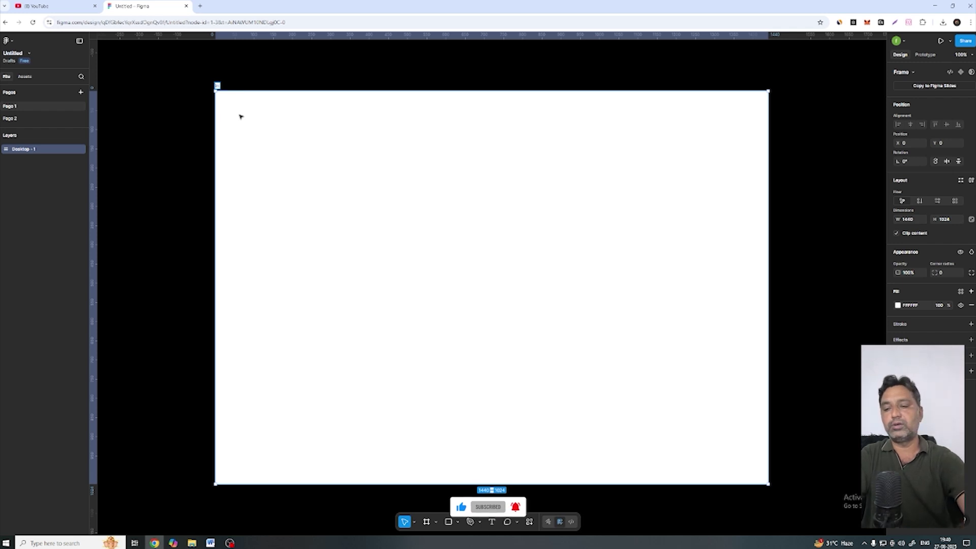
text(Intro to)
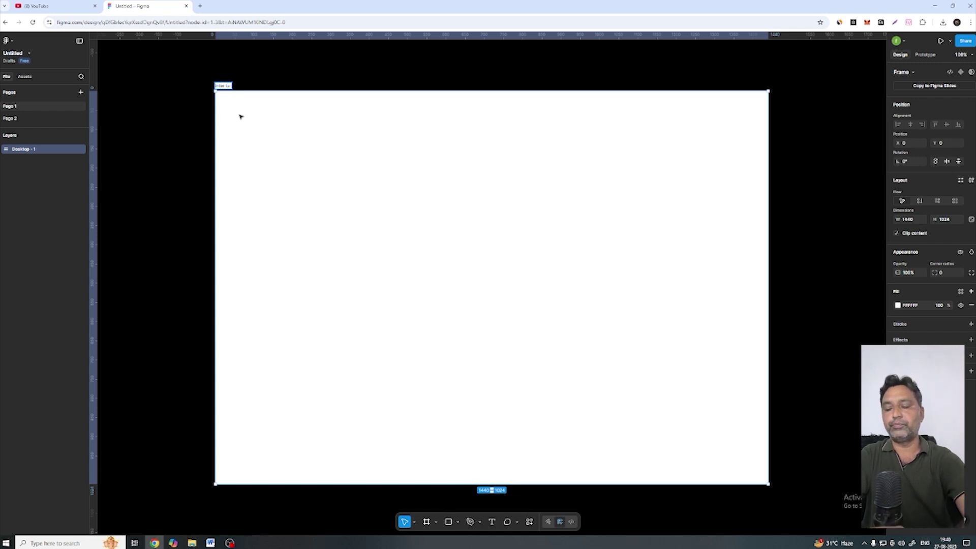
text( figma)
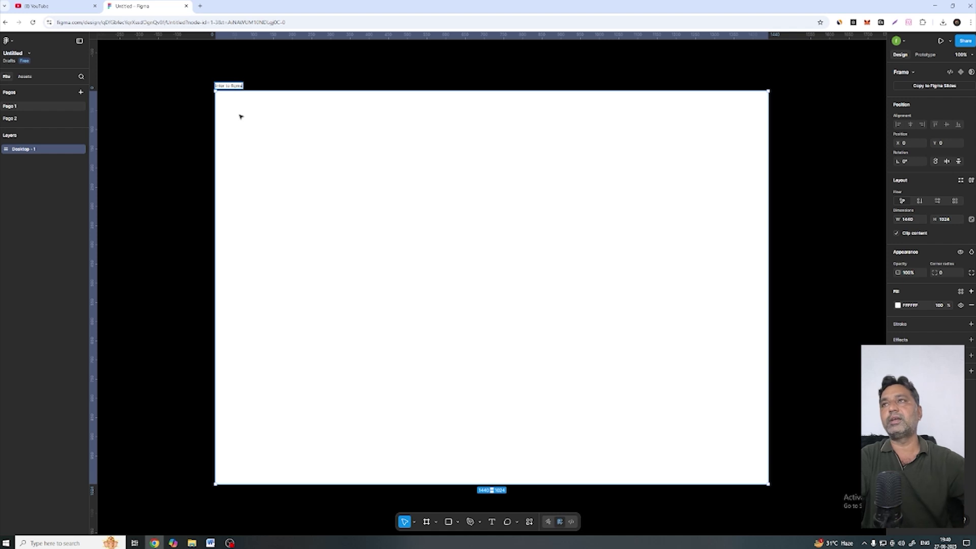
key(Return)
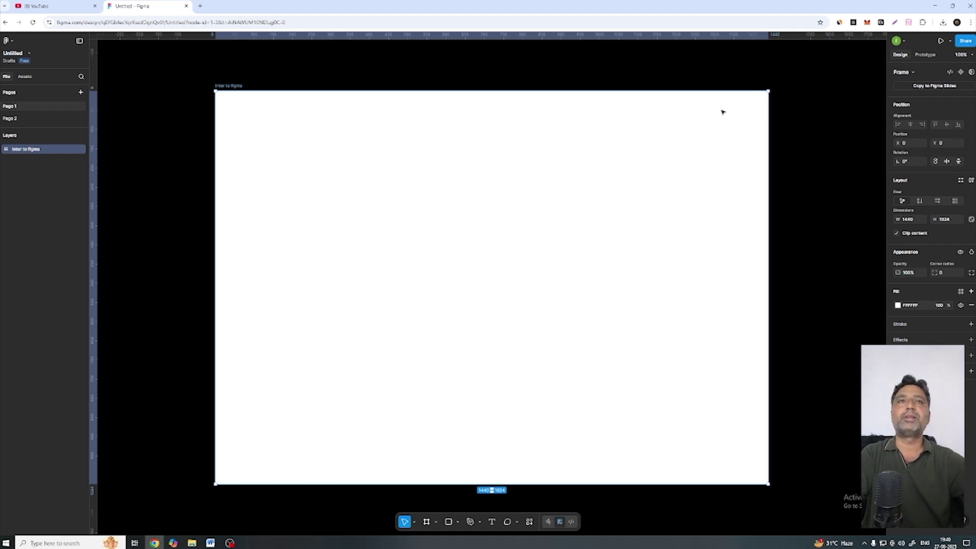
click(801, 173)
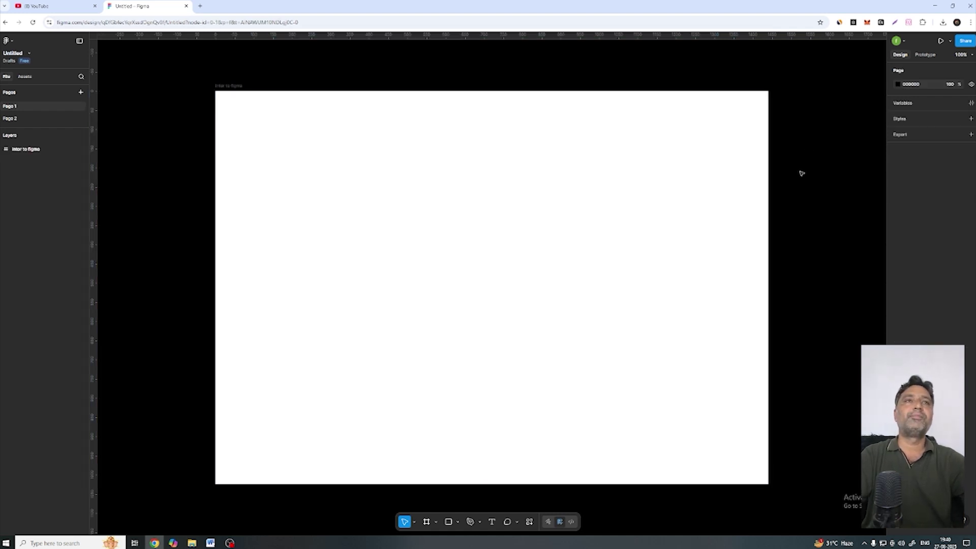
Select the frame, dismiss the layout tip and set its dimensions to 1520 × 1038
click(678, 251)
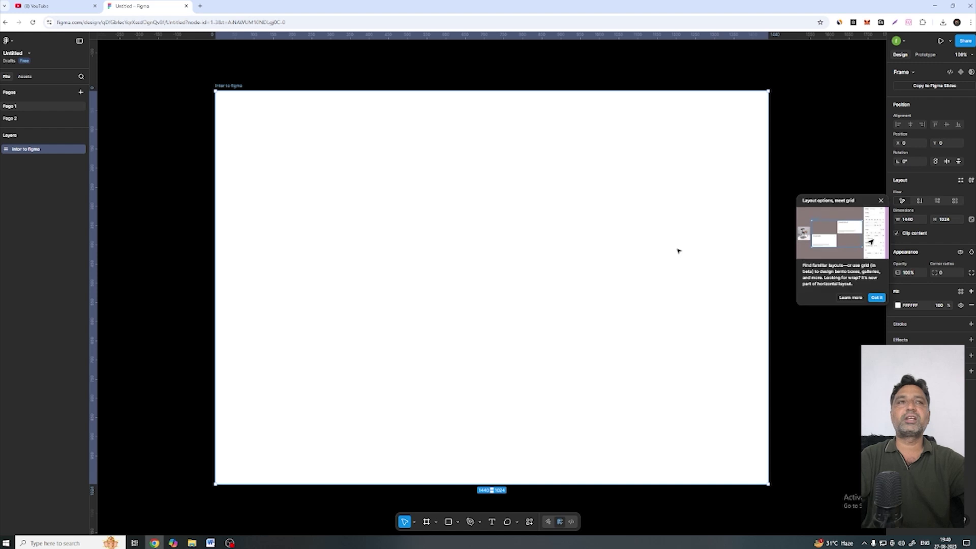
click(882, 198)
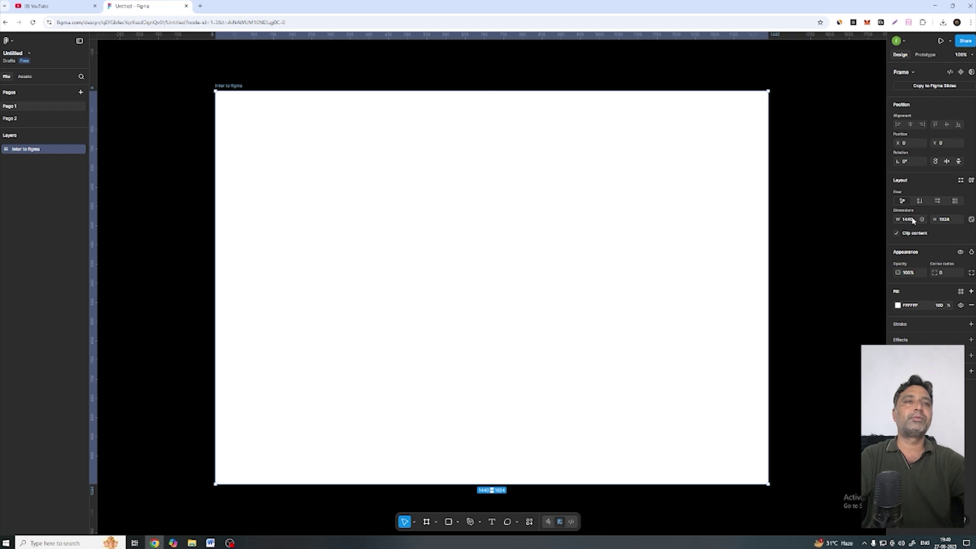
drag(898, 219, 942, 219)
click(942, 222)
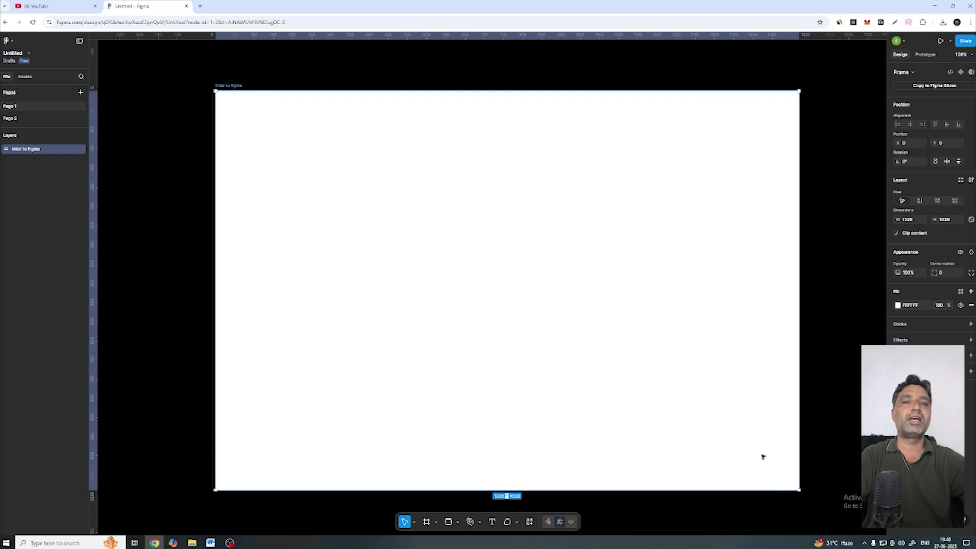
Resize the frame by its corner and edges, trying the aspect ratio locked and then unlocked, to about 1173 × 721
drag(798, 490, 733, 412)
drag(899, 203, 961, 204)
click(972, 205)
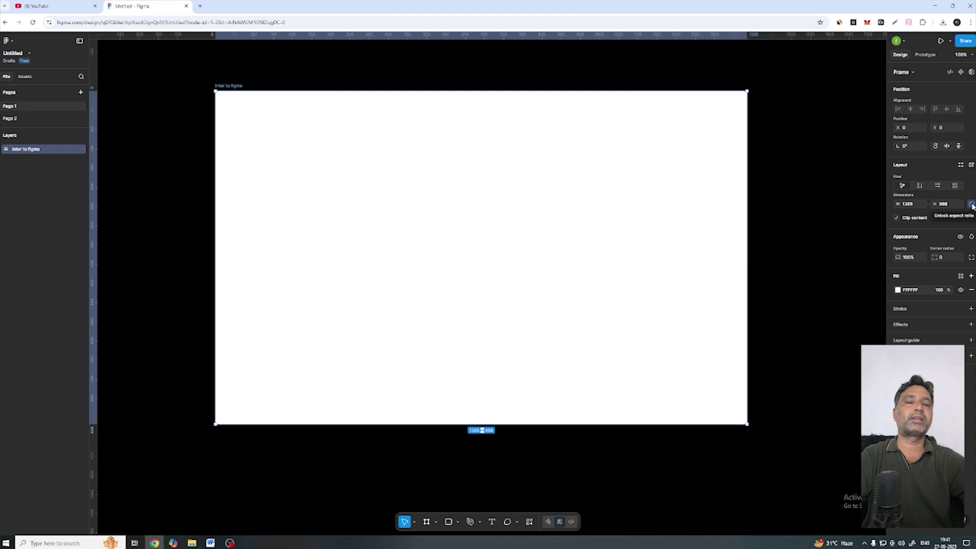
mouse_move(748, 425)
mouse_down()
mouse_move(788, 449)
mouse_move(541, 295)
mouse_move(741, 420)
mouse_up()
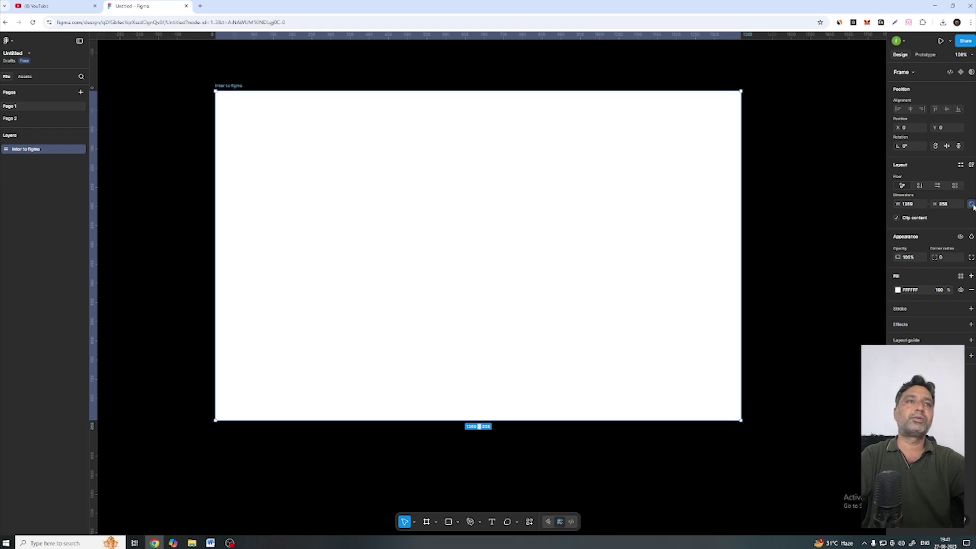
drag(740, 337, 666, 333)
drag(628, 420, 643, 368)
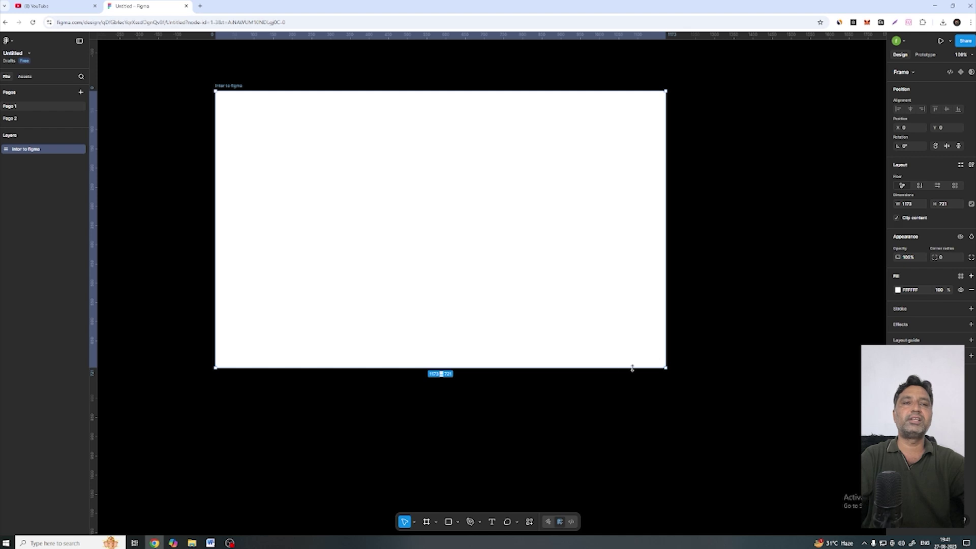
Try out the frame's opacity, leaving it at 100%, and change its fill colour to red F90000
click(909, 259)
drag(898, 257, 925, 259)
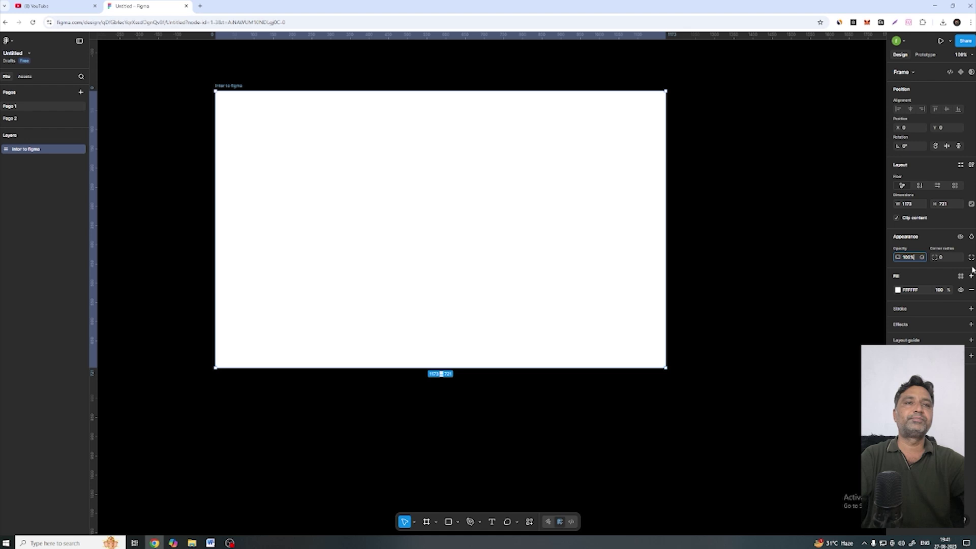
click(898, 290)
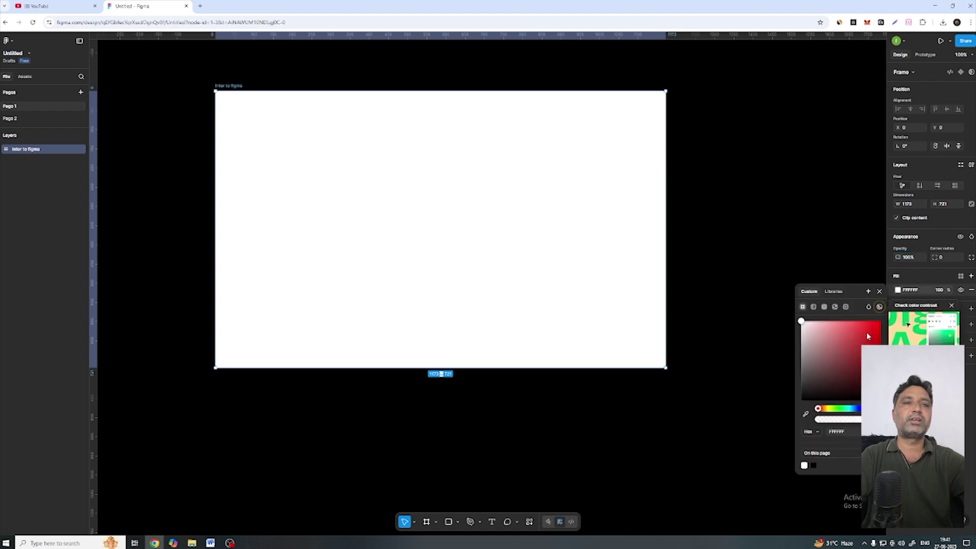
click(866, 332)
drag(867, 332, 867, 387)
drag(893, 323, 879, 326)
click(913, 286)
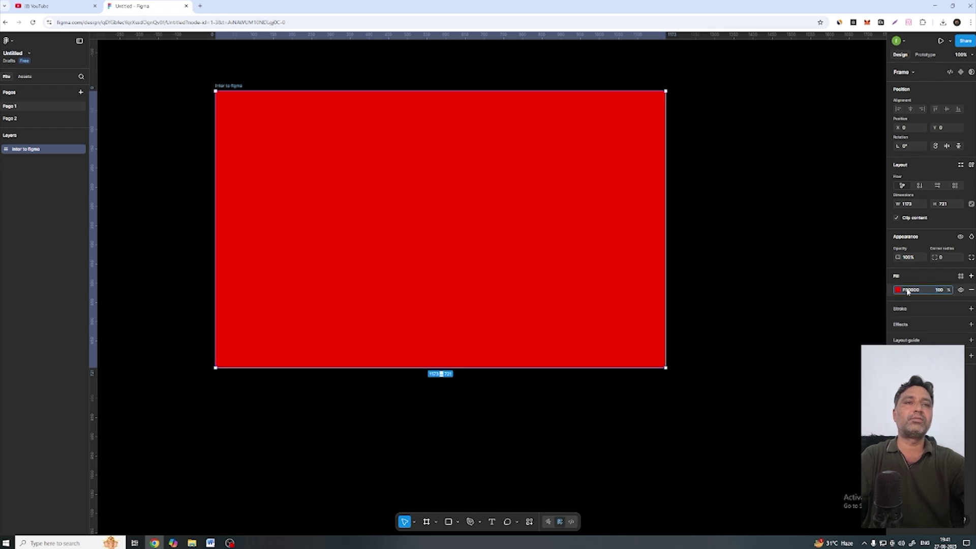
Try the red fill's opacity setting and toggle the fill's visibility off and back on
mouse_move(949, 290)
mouse_down()
mouse_move(915, 291)
mouse_move(946, 299)
mouse_up()
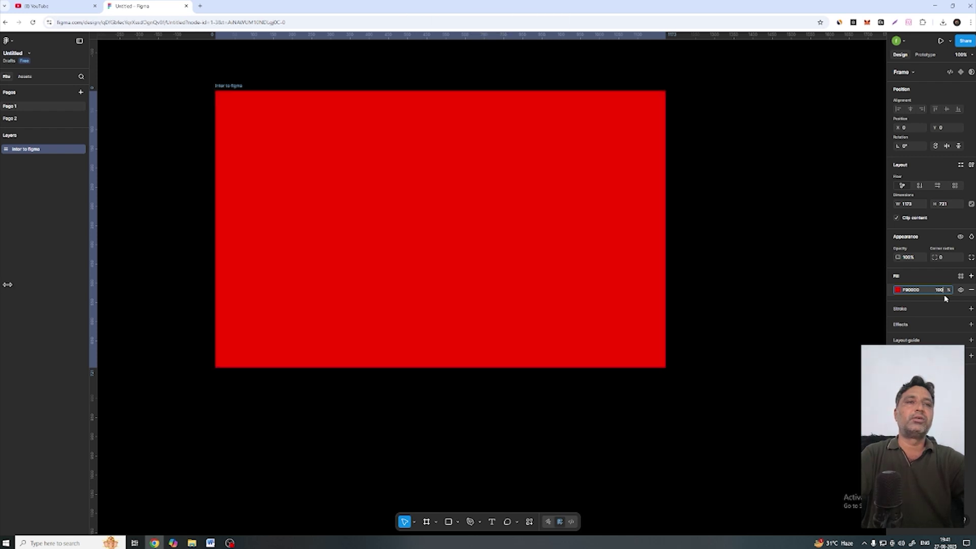
click(961, 290)
click(960, 290)
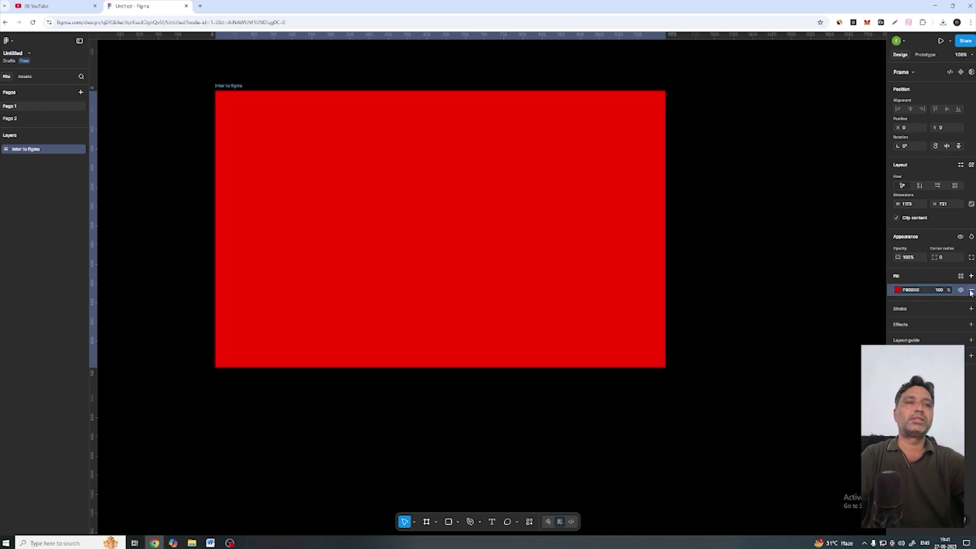
Remove the frame's fill and add a new one in pure red FF0000
click(972, 291)
click(972, 275)
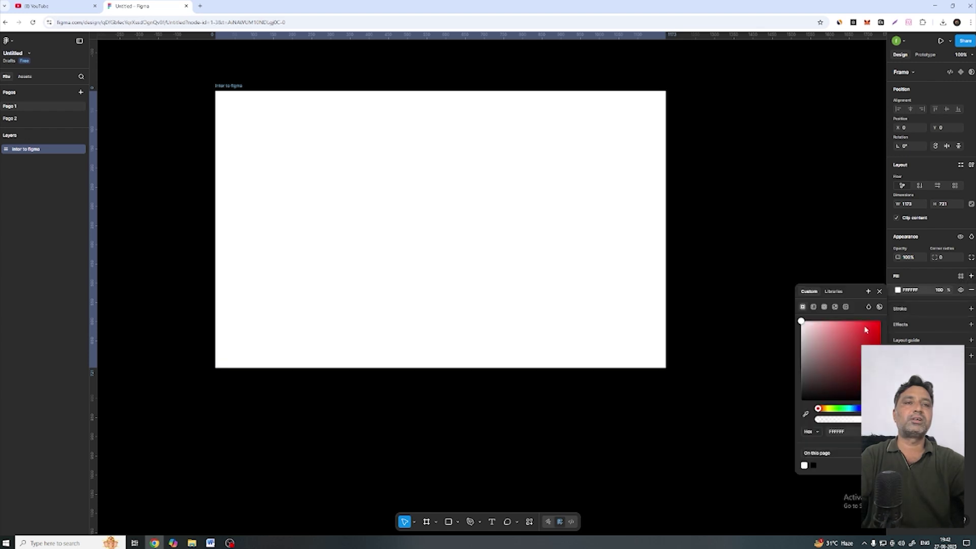
click(880, 322)
key(Escape)
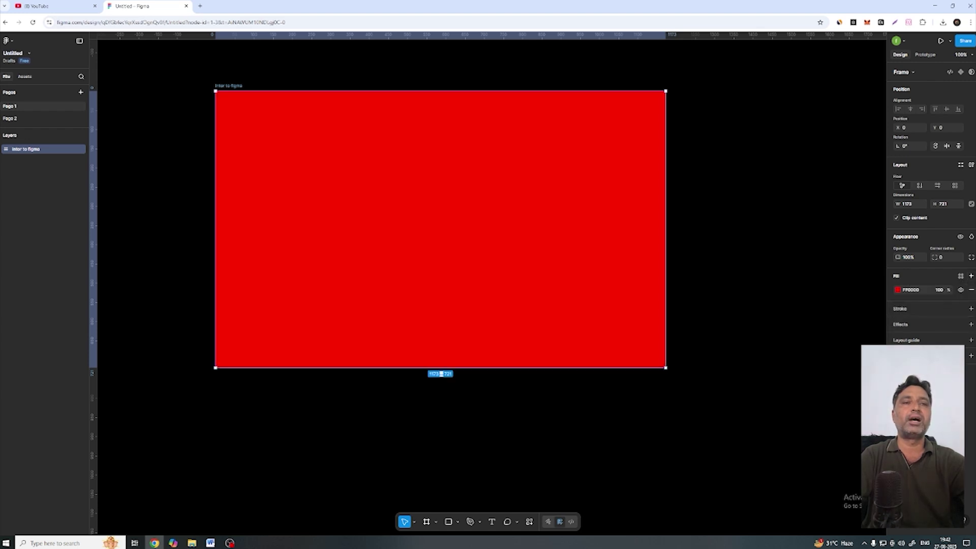
Add a stroke to the frame in yellow FFC507
click(907, 309)
click(879, 355)
click(826, 442)
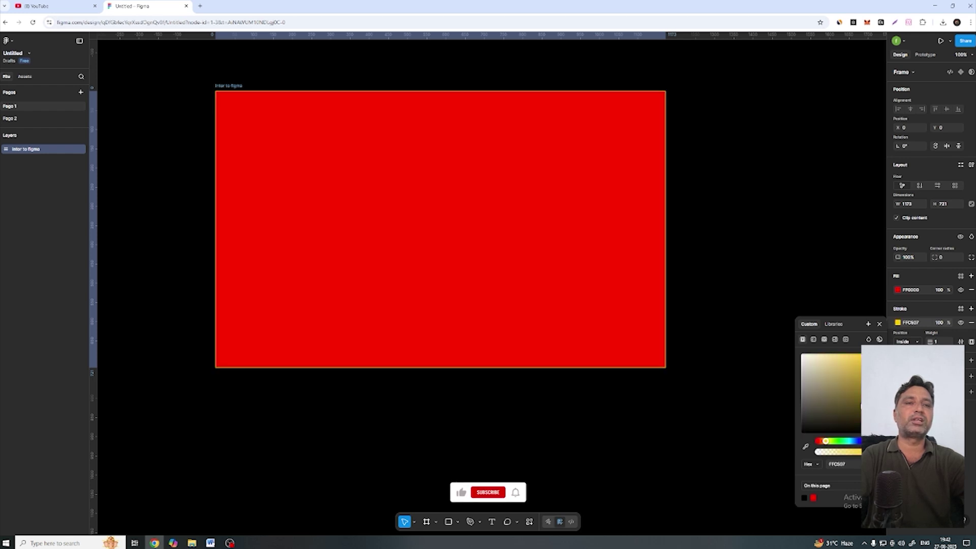
key(Escape)
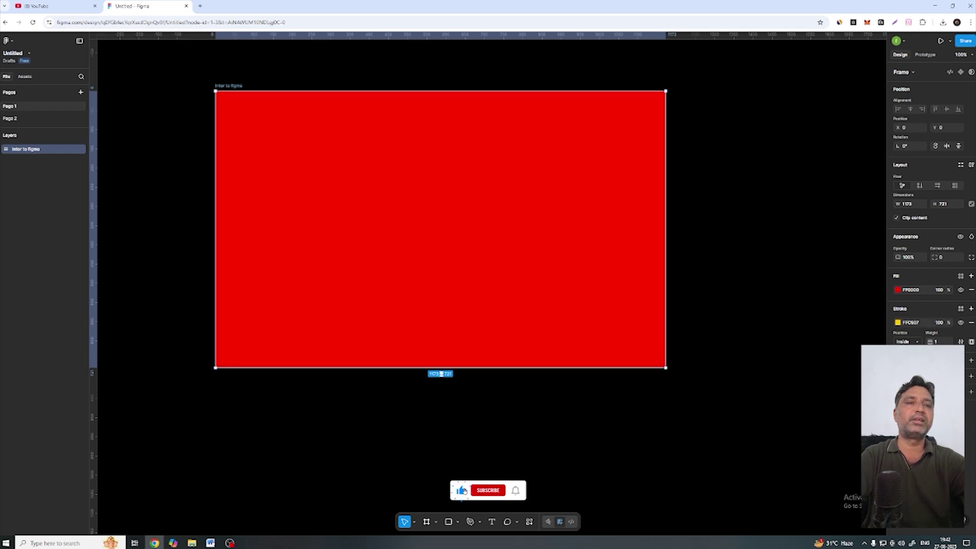
Set the frame stroke's position to Center and its weight to 20
click(908, 341)
click(910, 351)
click(908, 342)
click(913, 323)
drag(930, 342, 955, 342)
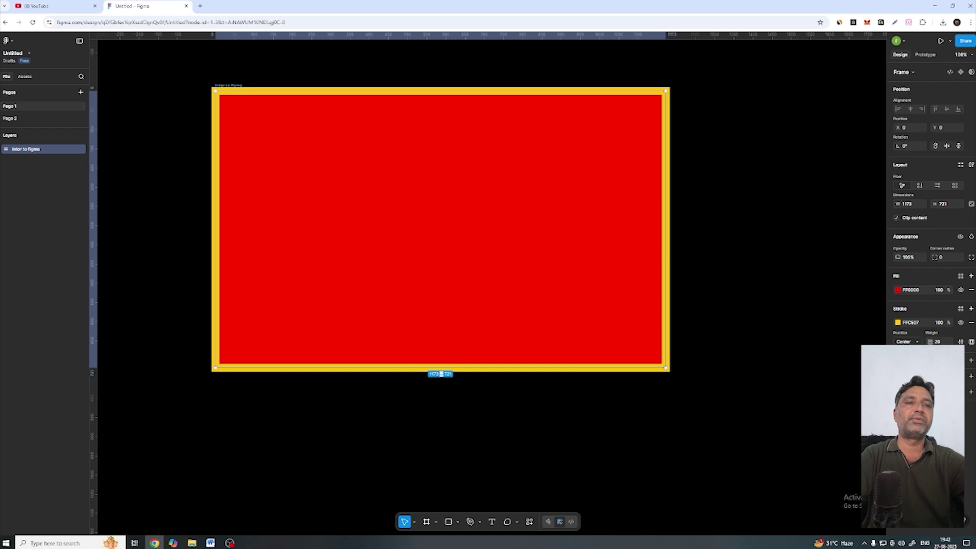
Add a drop shadow effect to the frame, look through the effect types and remove the effect
click(972, 360)
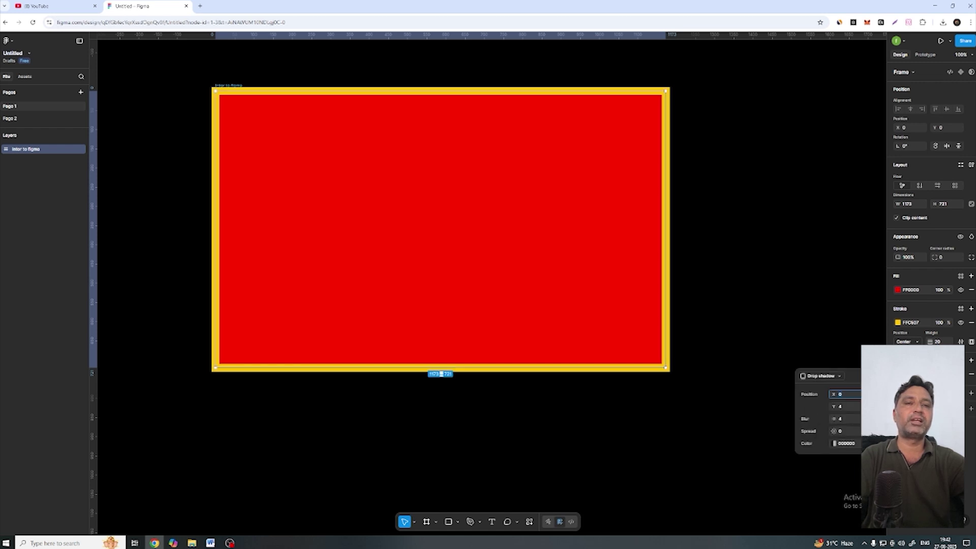
click(831, 377)
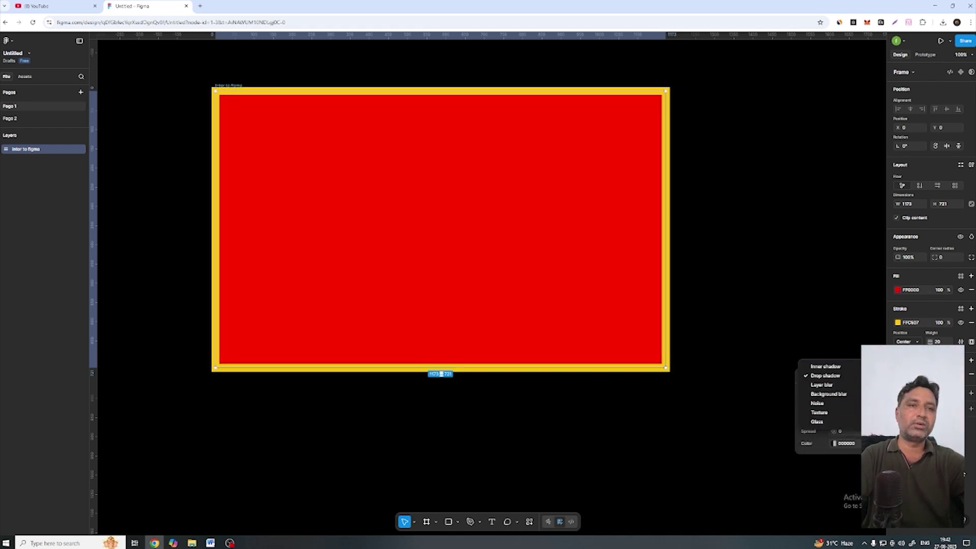
key(Escape)
click(971, 375)
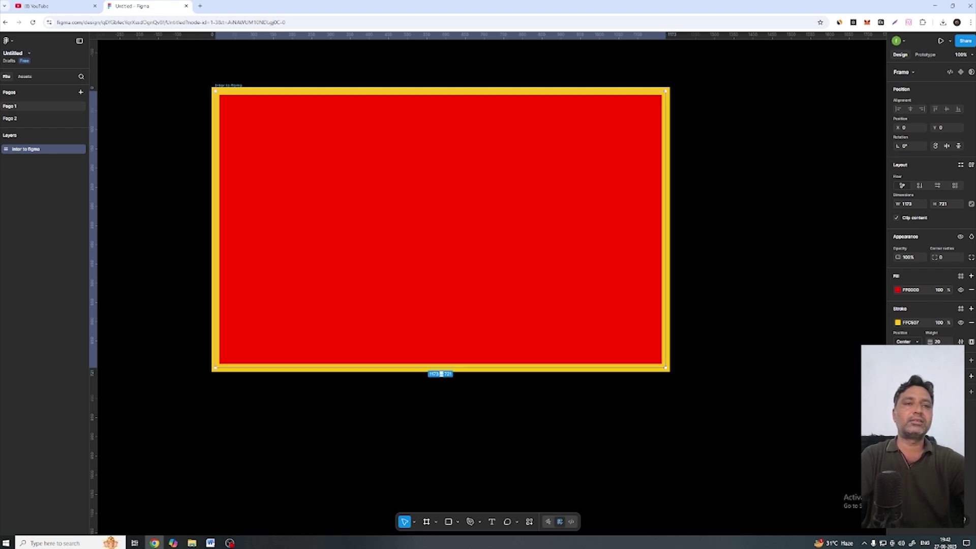
Add a layout guide to the frame and change its type from Grid to Columns
click(971, 360)
click(853, 423)
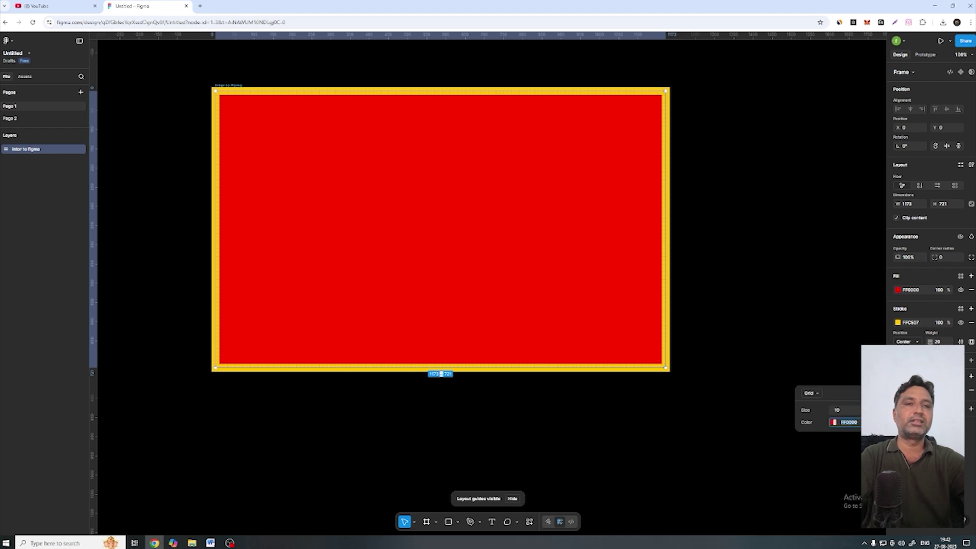
click(898, 390)
click(898, 391)
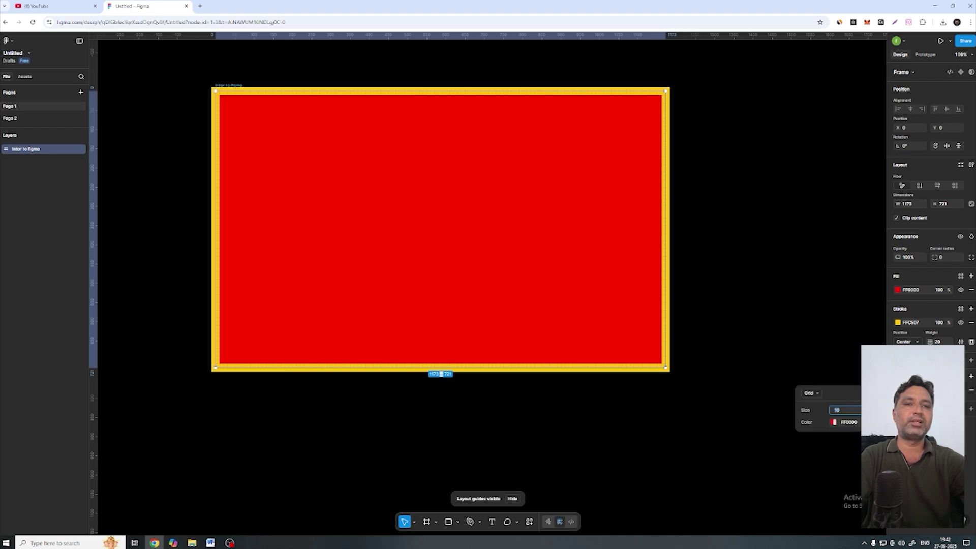
click(811, 394)
click(820, 415)
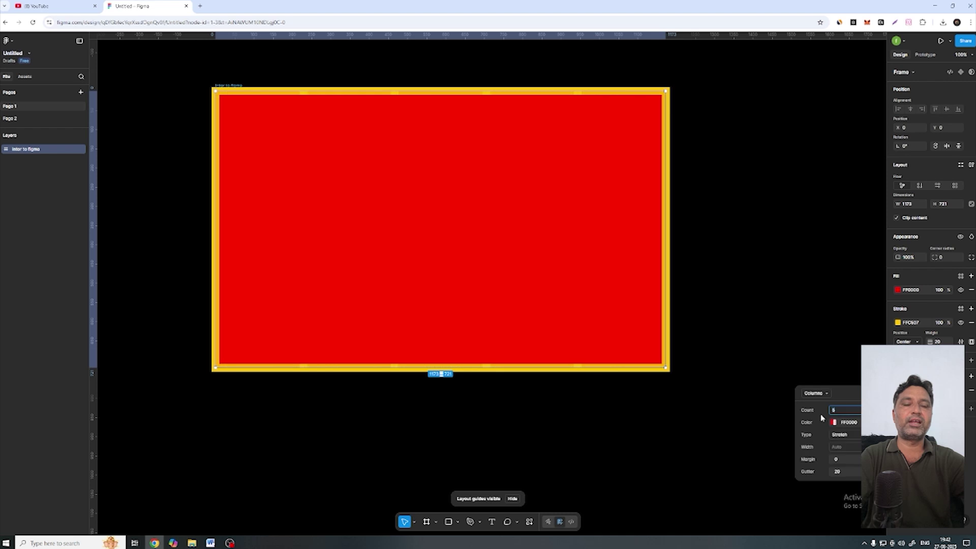
Change the column guide's colour to white with a higher opacity
click(836, 423)
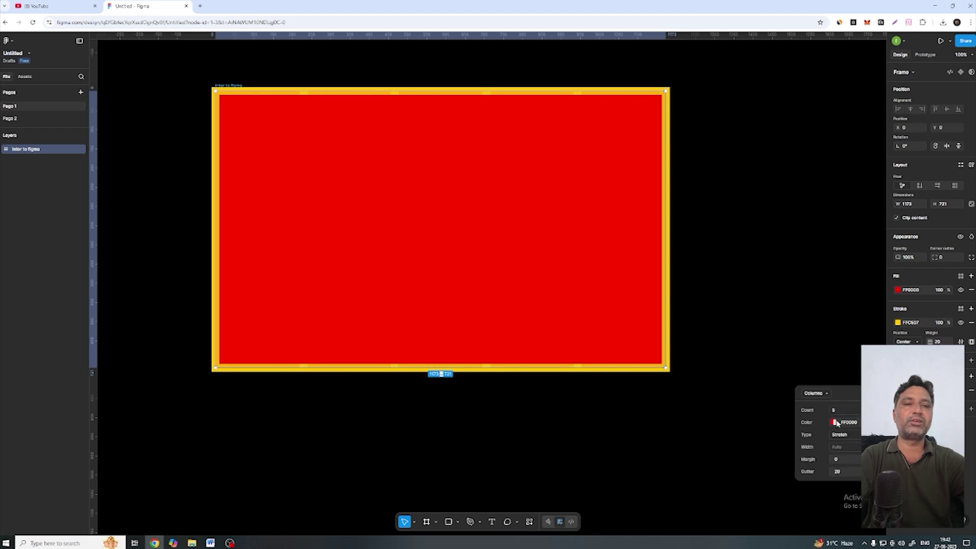
click(835, 423)
drag(788, 443, 704, 383)
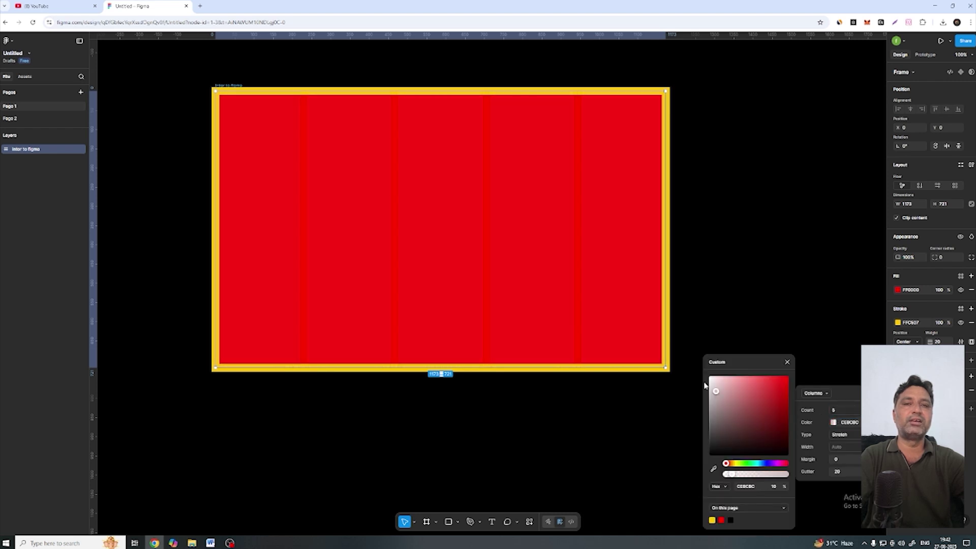
click(860, 437)
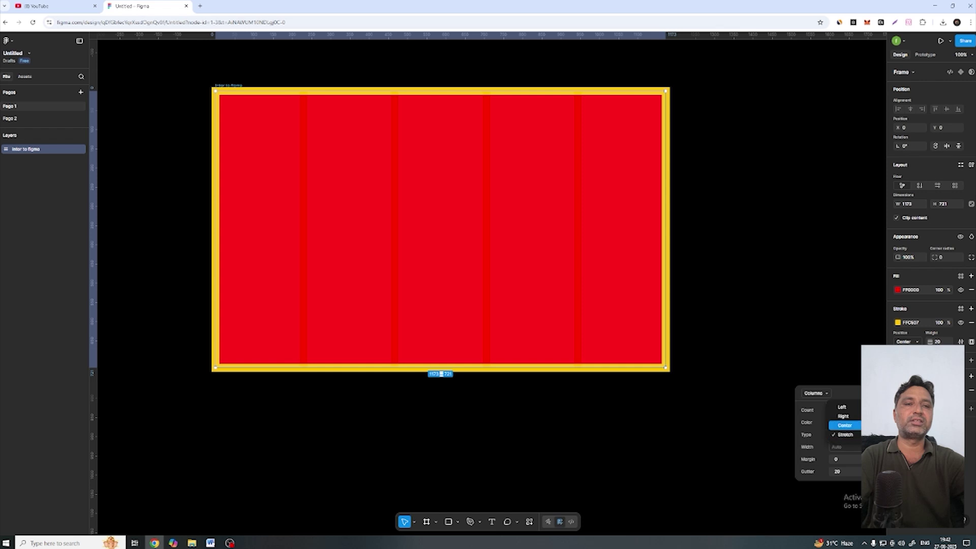
click(817, 403)
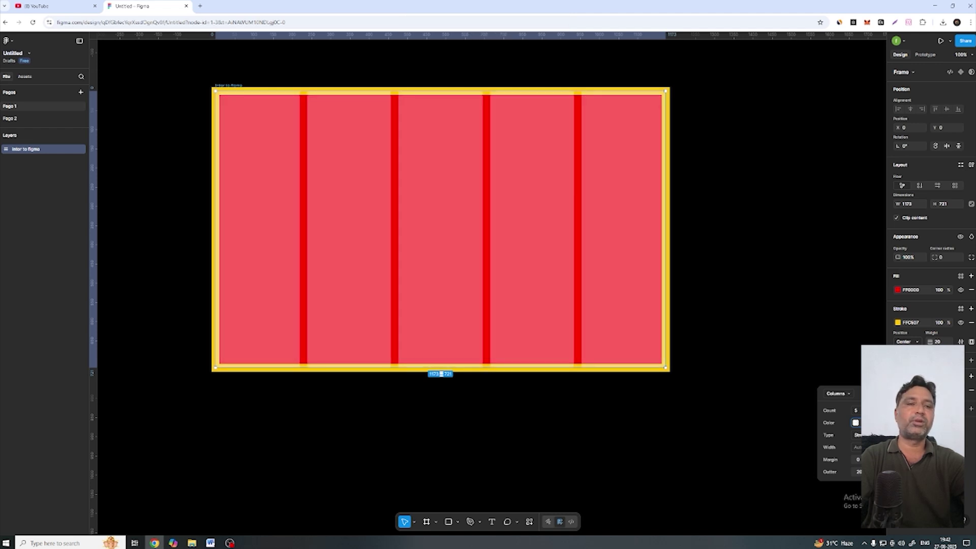
Switch the column guide's alignment type to Left, settle on Center and set the column width to 65
click(859, 436)
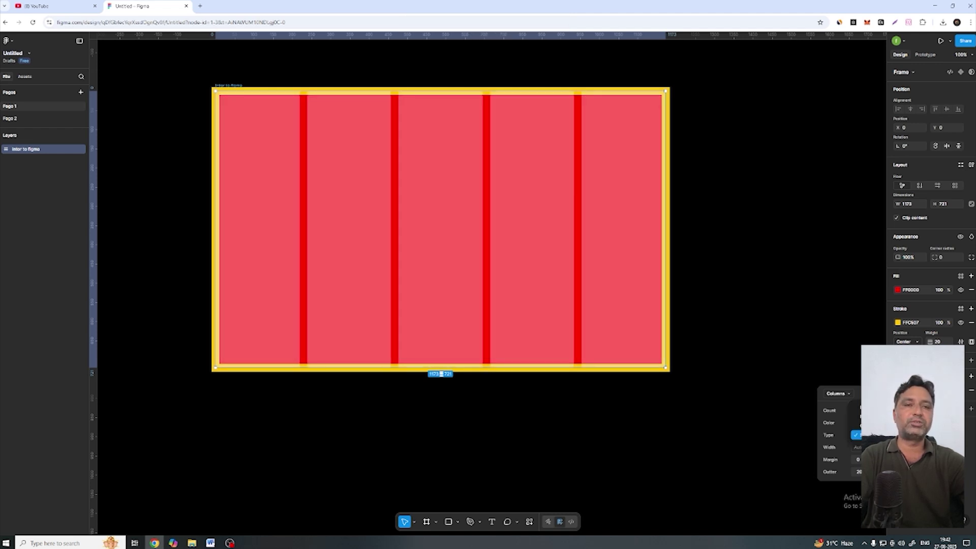
click(857, 416)
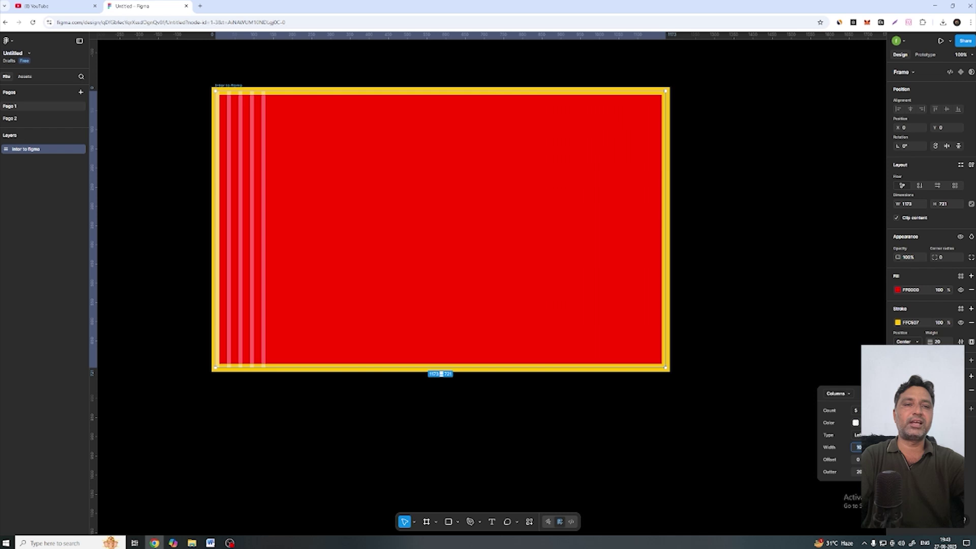
click(858, 436)
click(859, 460)
click(859, 435)
click(858, 445)
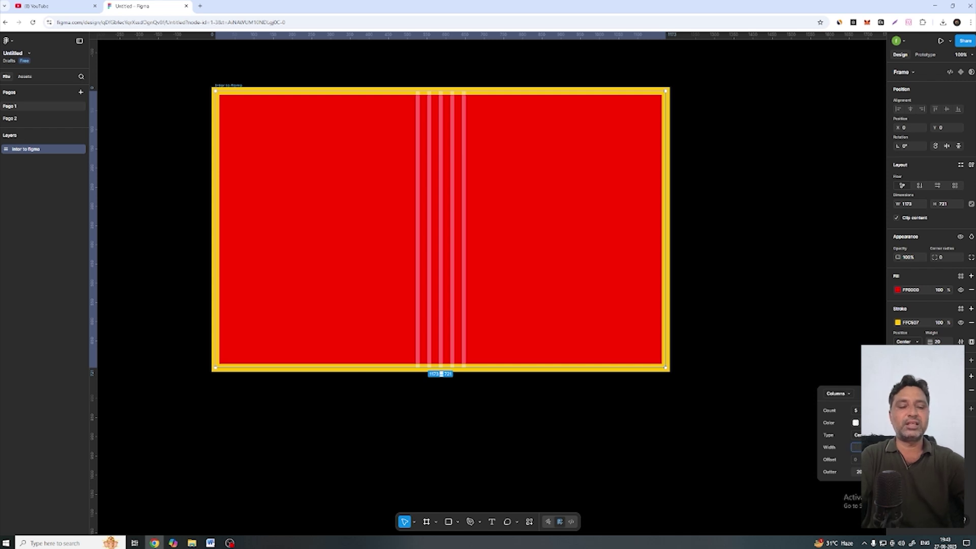
text(65)
key(Return)
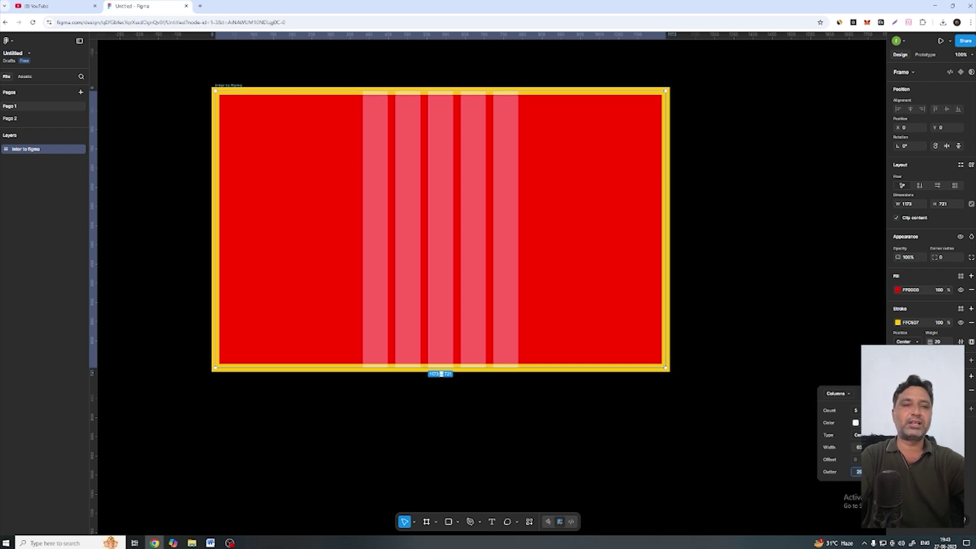
Widen the gutter between the guide columns, then remove the layout guide from the frame
drag(853, 472, 872, 472)
key(Escape)
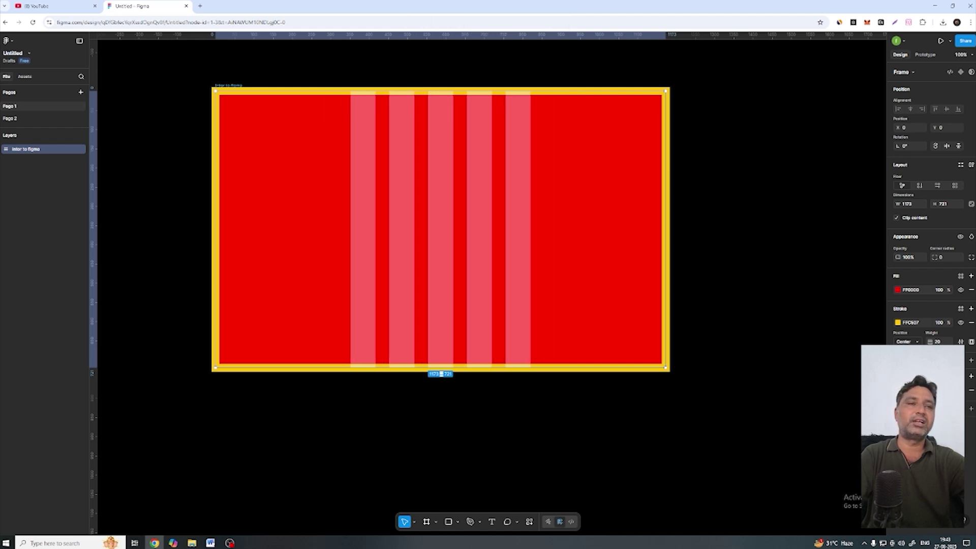
click(971, 389)
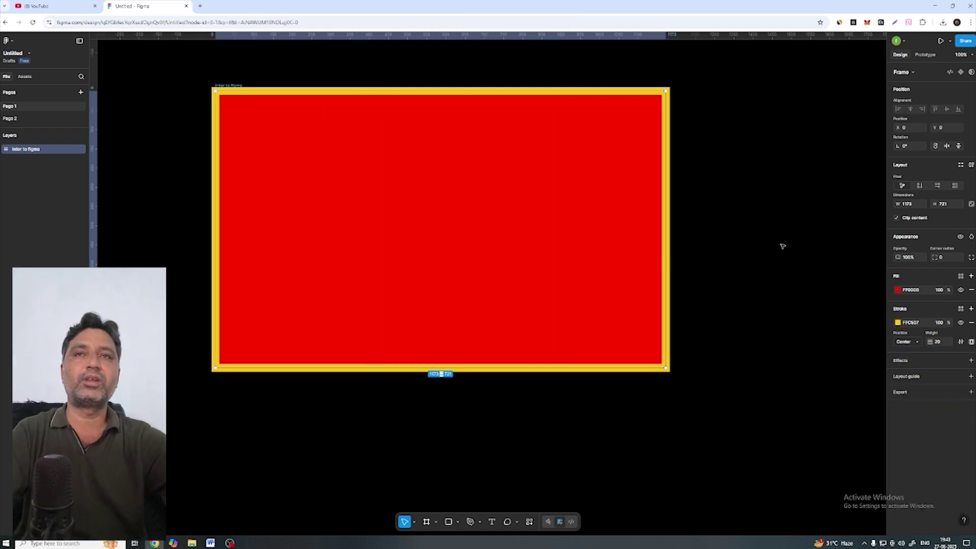
Add a 1x PNG export setting to the selected frame and review the available export formats
click(517, 240)
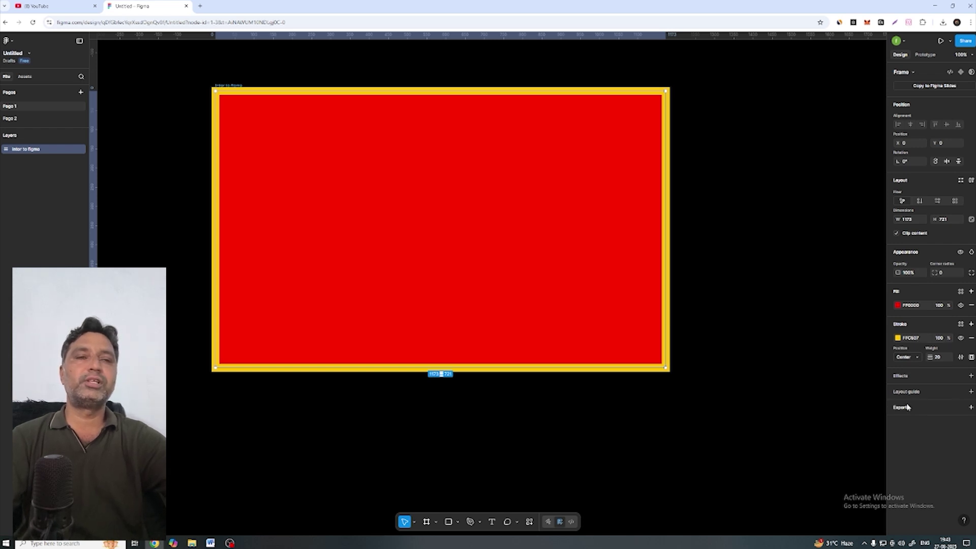
click(961, 407)
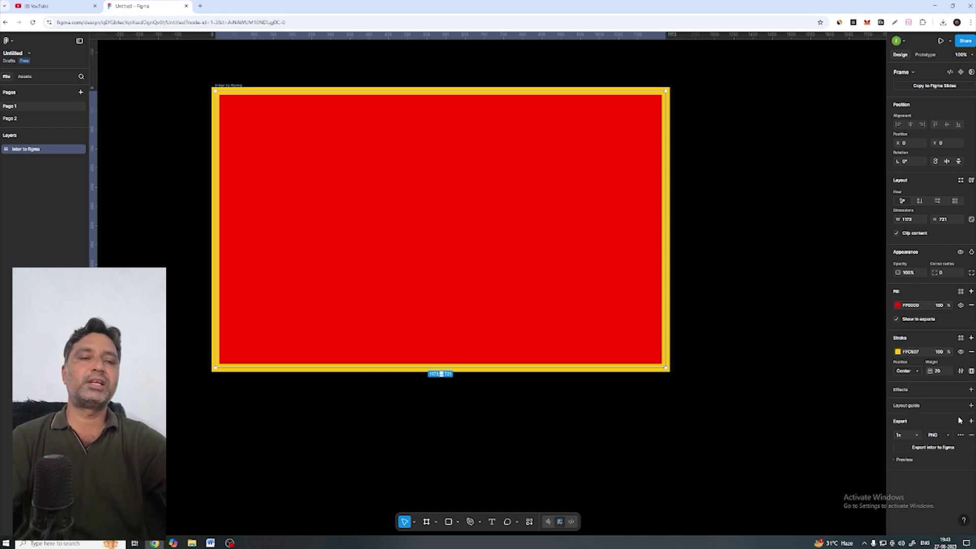
click(934, 437)
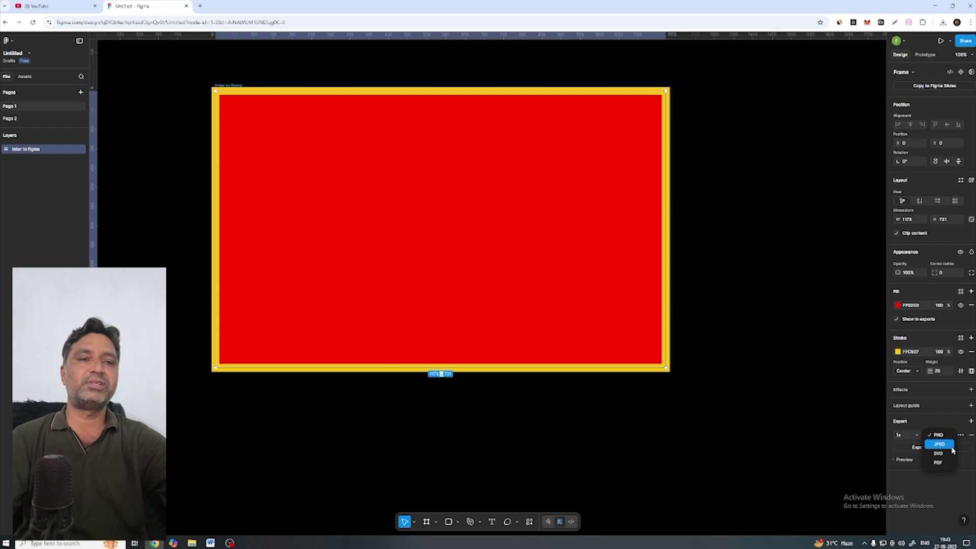
click(939, 499)
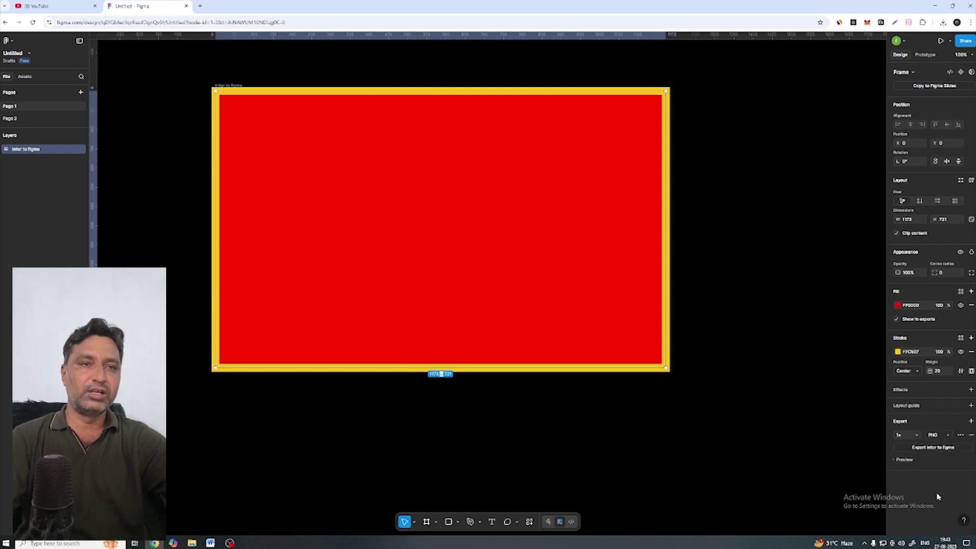
Add a layout guide and a drop shadow to the frame, then remove both along with the export setting
click(927, 407)
click(931, 390)
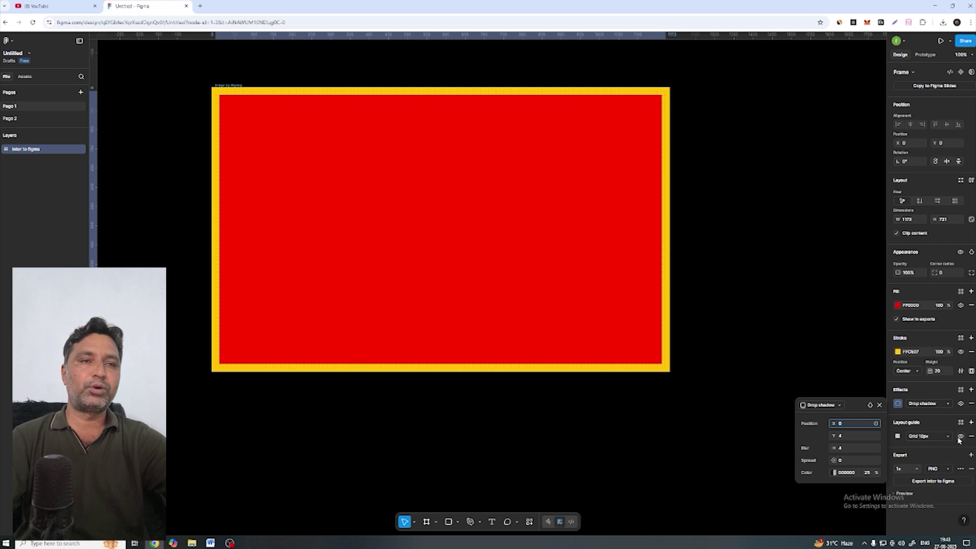
key(Escape)
click(972, 419)
click(972, 436)
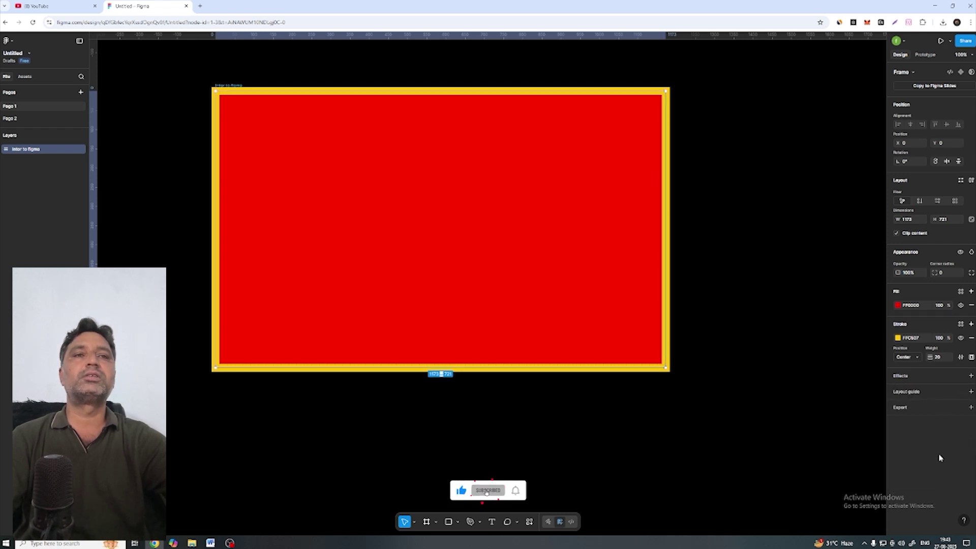
click(765, 338)
click(414, 224)
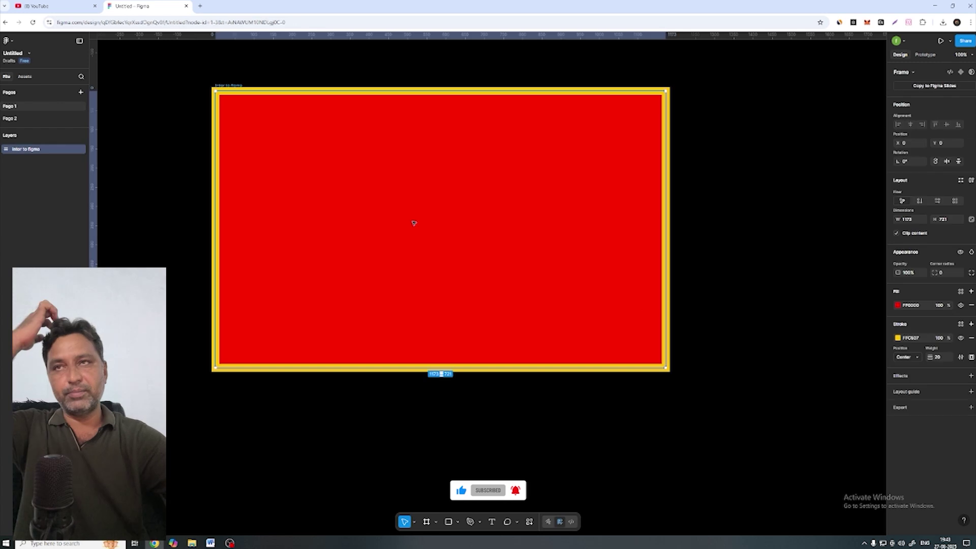